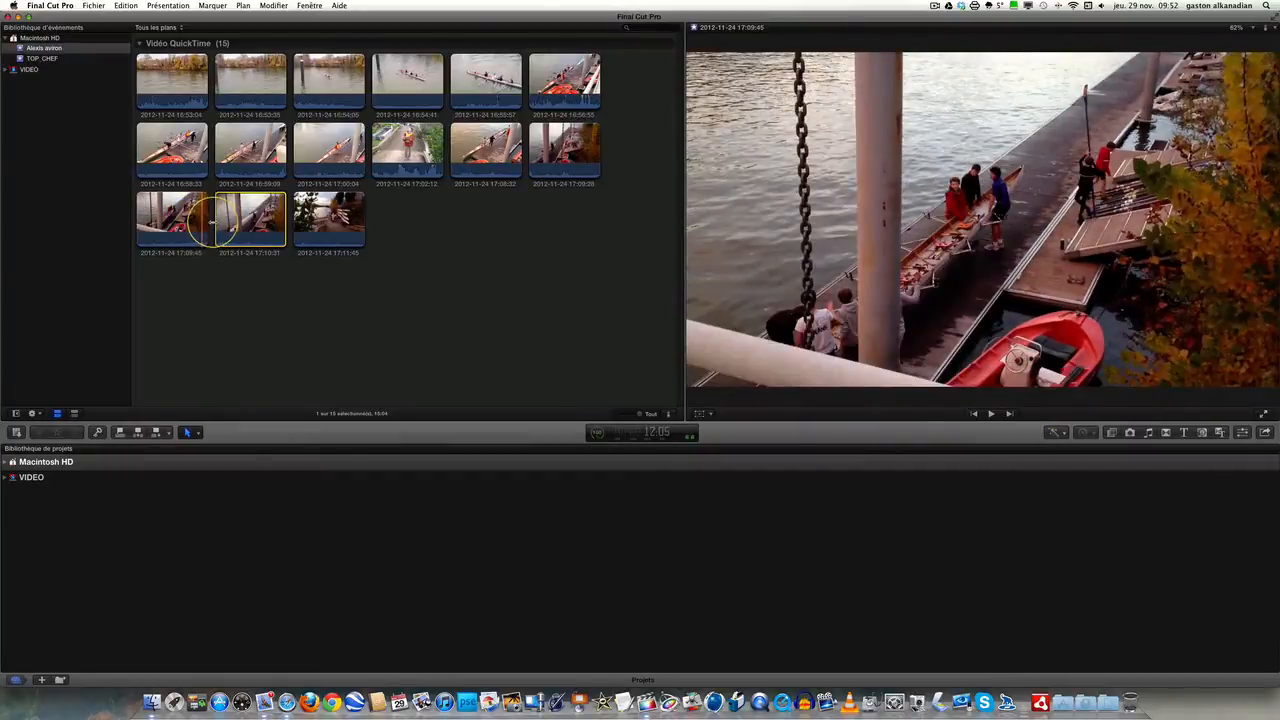
Step: Create a folder named Cours Vidéo on the VIDEO drive in the project library
{"action": "left_click", "coordinate": [368, 294]}
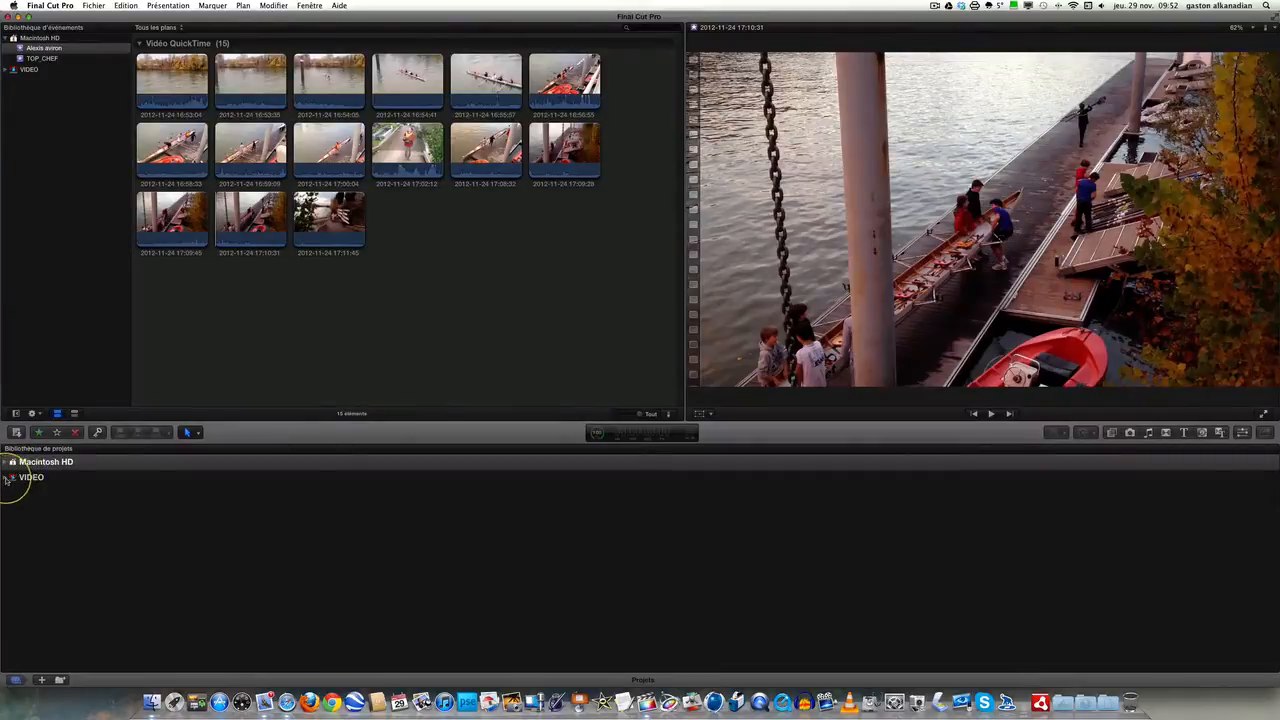
{"action": "left_click", "coordinate": [8, 478]}
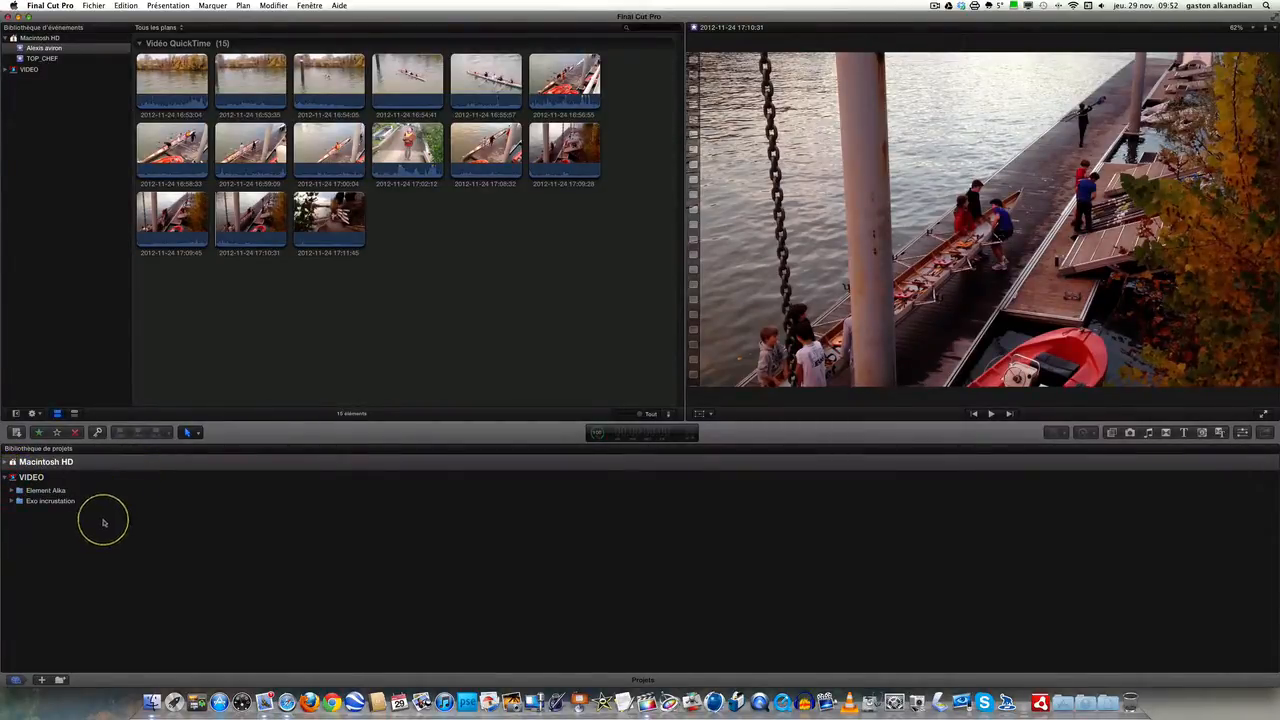
{"action": "left_click", "coordinate": [33, 477]}
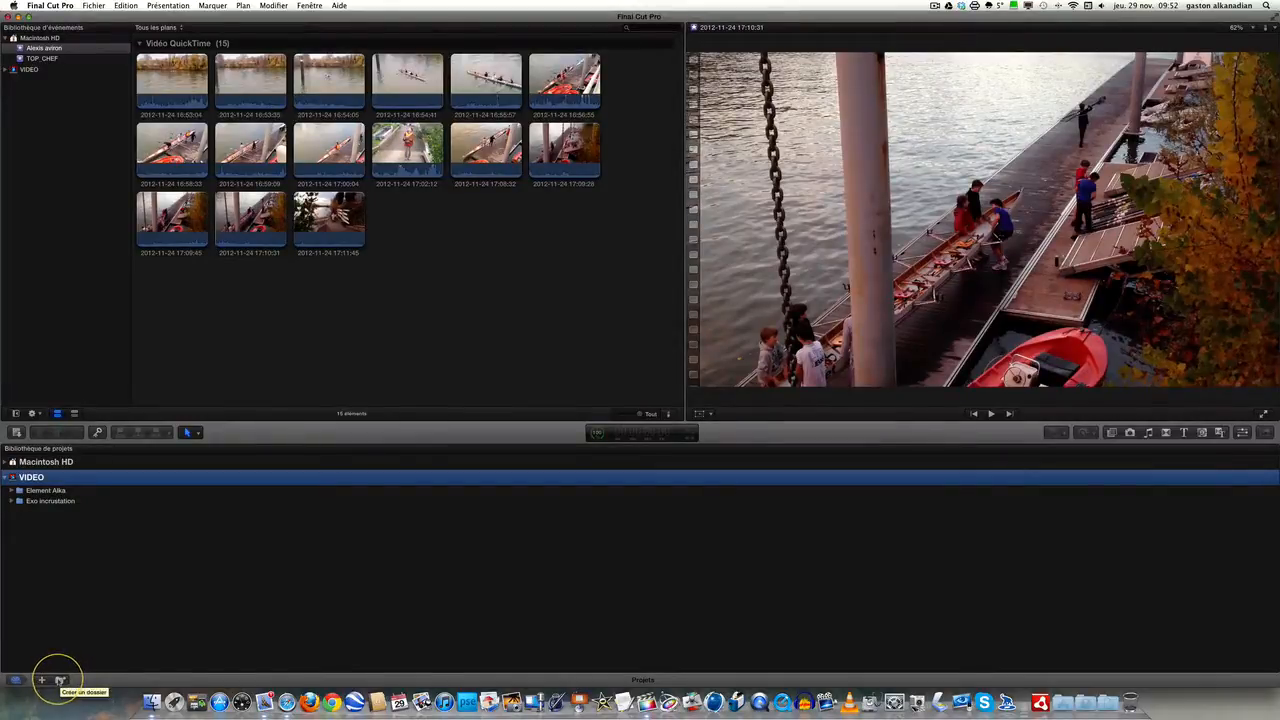
{"action": "left_click", "coordinate": [60, 680]}
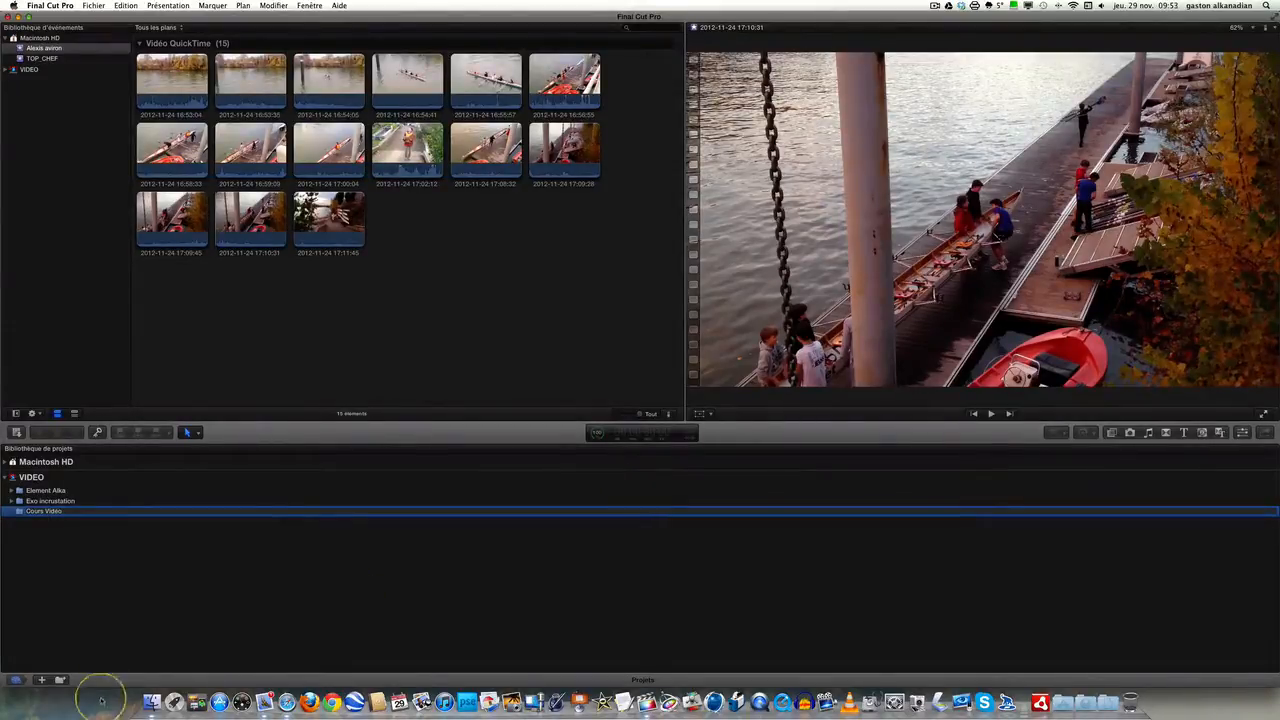
{"action": "left_click", "coordinate": [57, 591]}
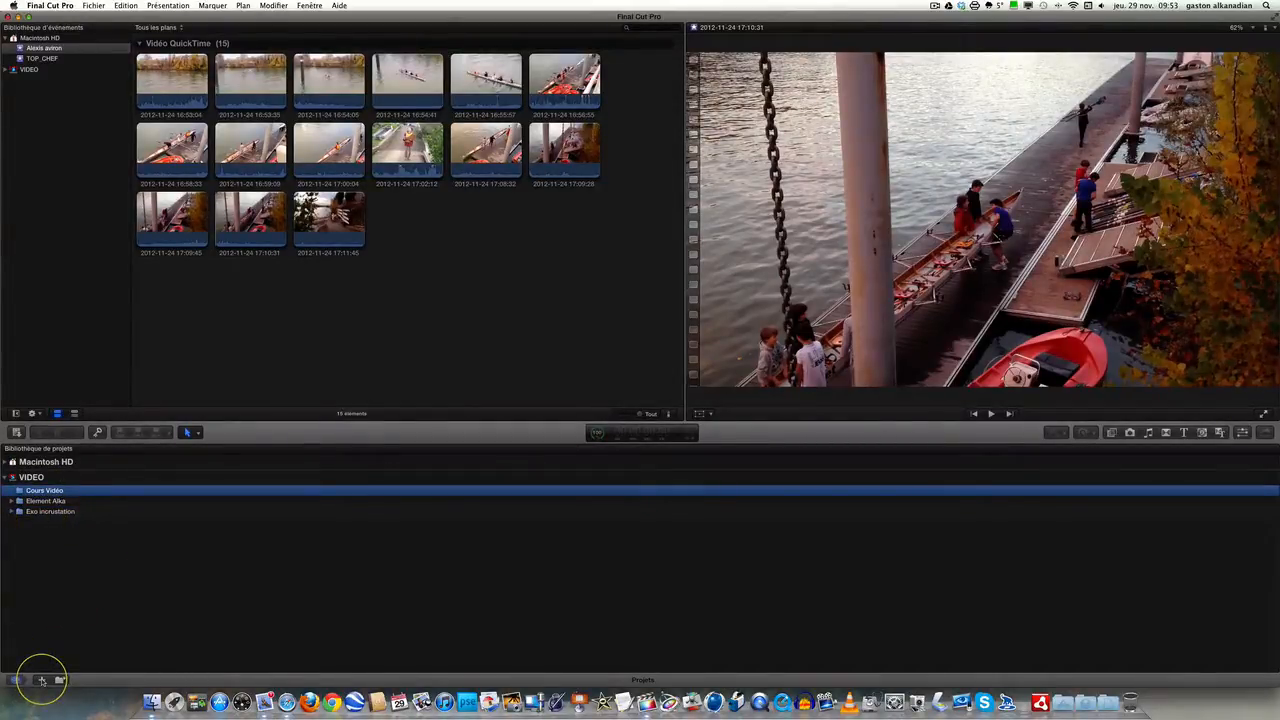
Step: Create a project named Sur la seine in the Cours Vidéo folder, keeping the default event, video and audio settings
{"action": "left_click", "coordinate": [42, 680]}
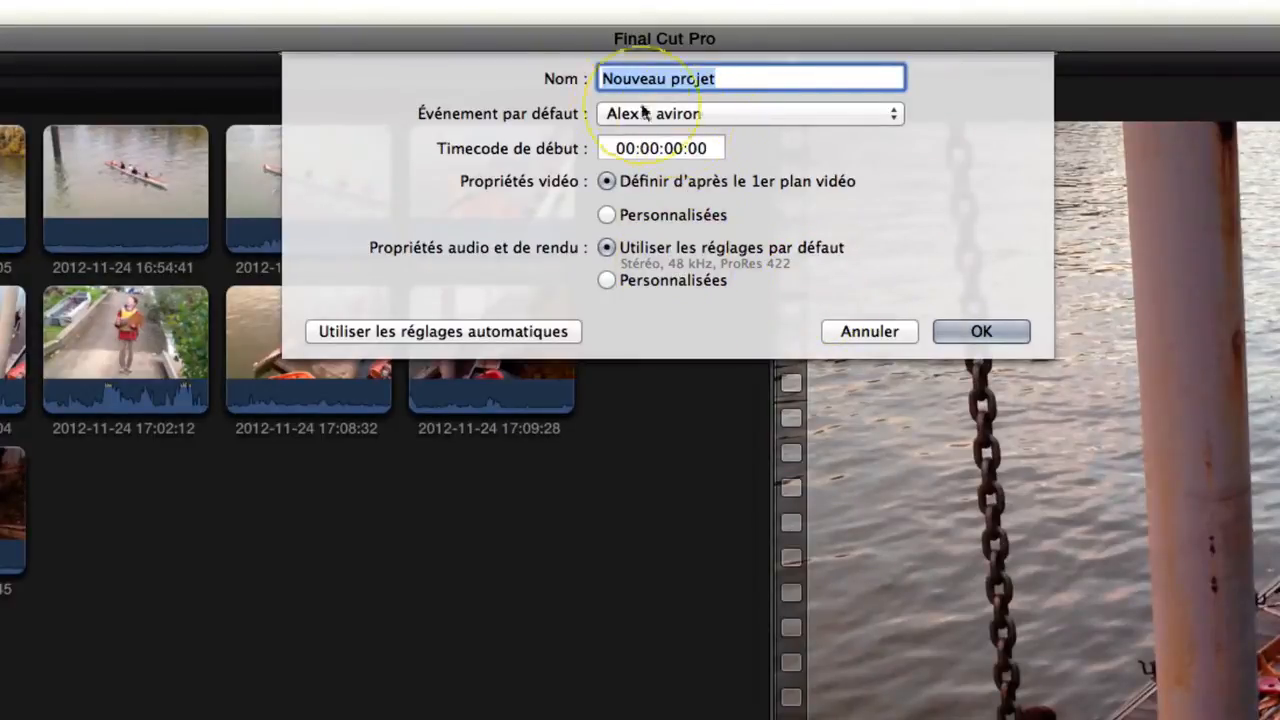
{"action": "left_click", "coordinate": [722, 78]}
{"action": "left_click_drag", "start_coordinate": [722, 78], "coordinate": [574, 80]}
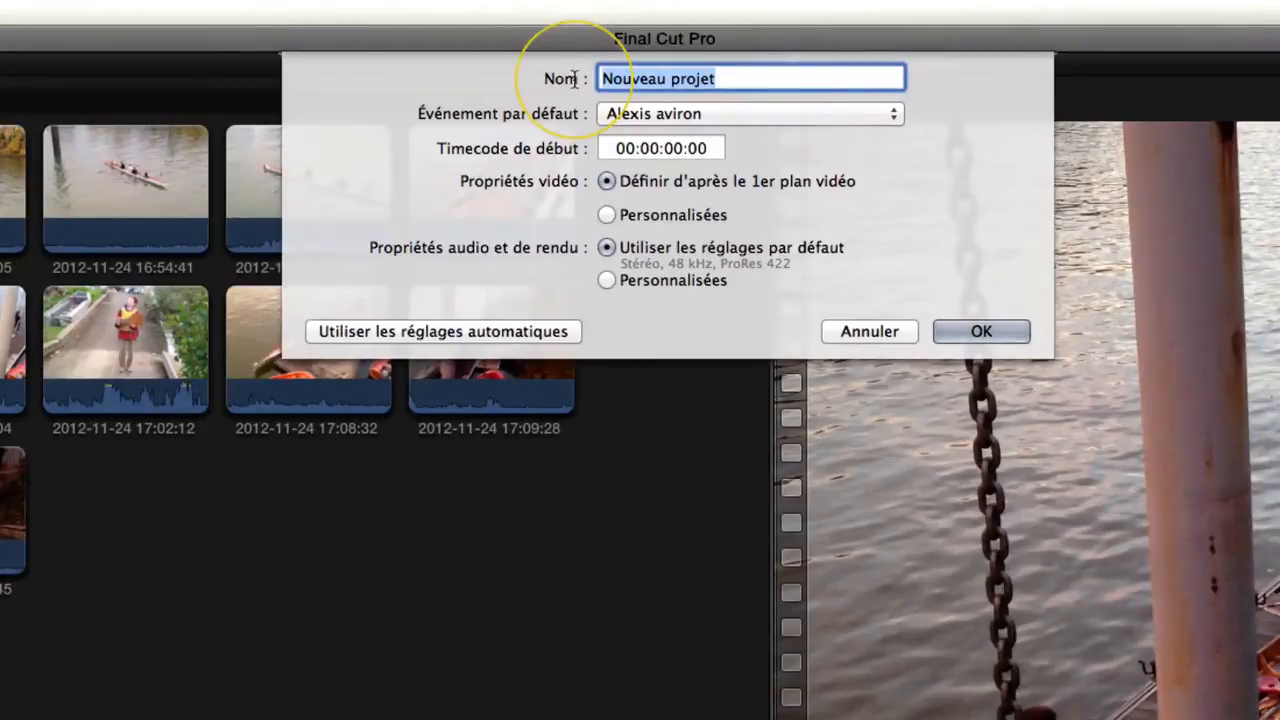
{"action": "type", "text": "Sur la seine"}
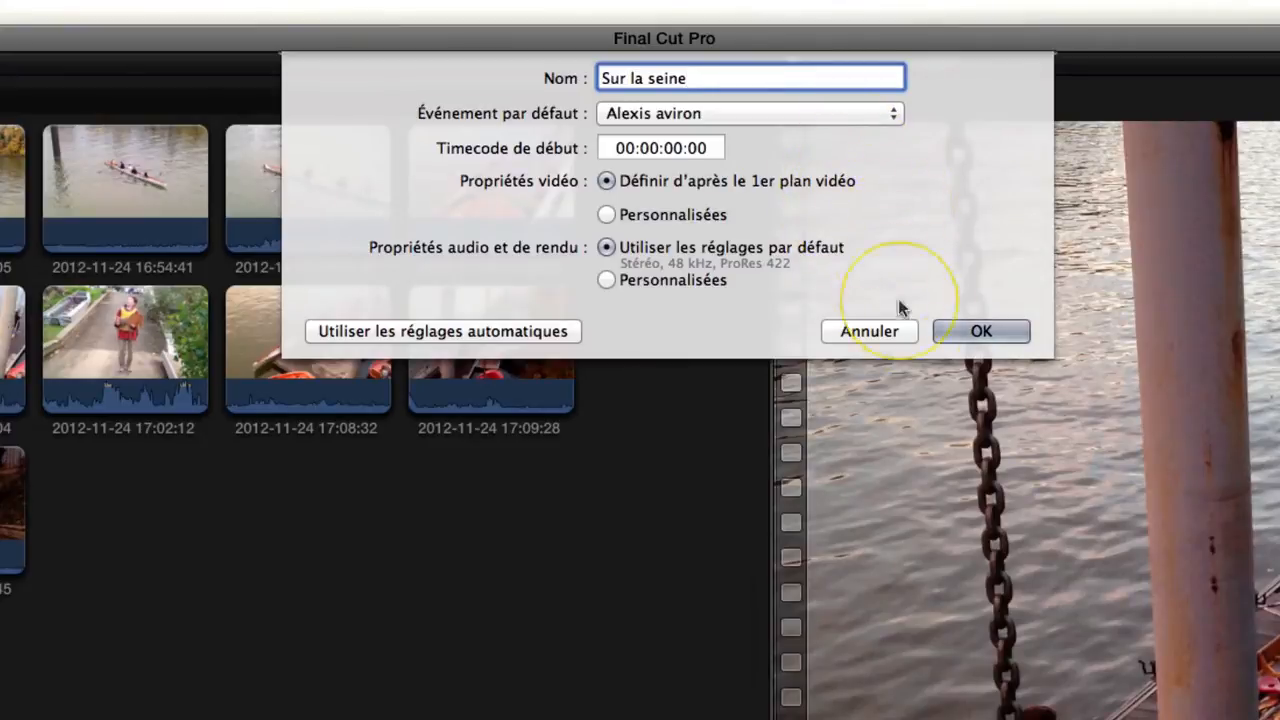
{"action": "left_click", "coordinate": [975, 335]}
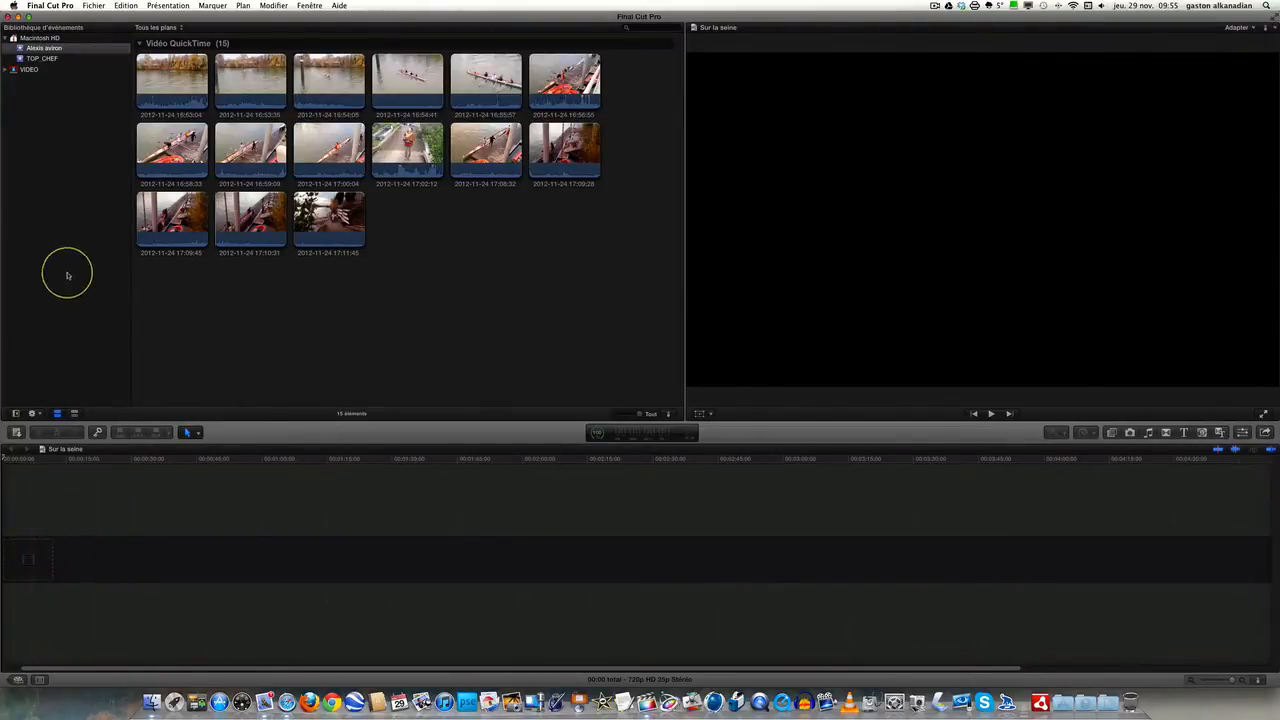
Step: Mark the ranges to use in clips 16:53:04 (about 1:28), 16:54:05 (about 8:27) and 16:55:57 (about 8:01)
{"action": "left_click", "coordinate": [197, 70]}
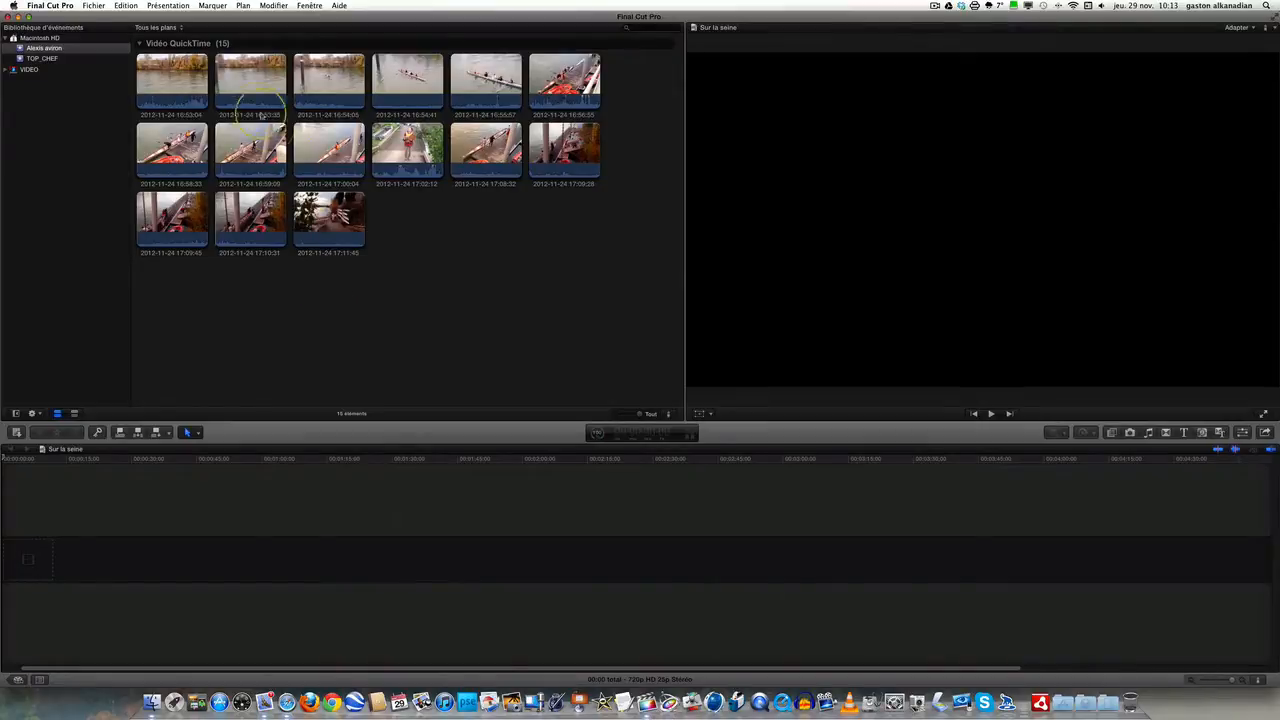
{"action": "left_click", "coordinate": [177, 86]}
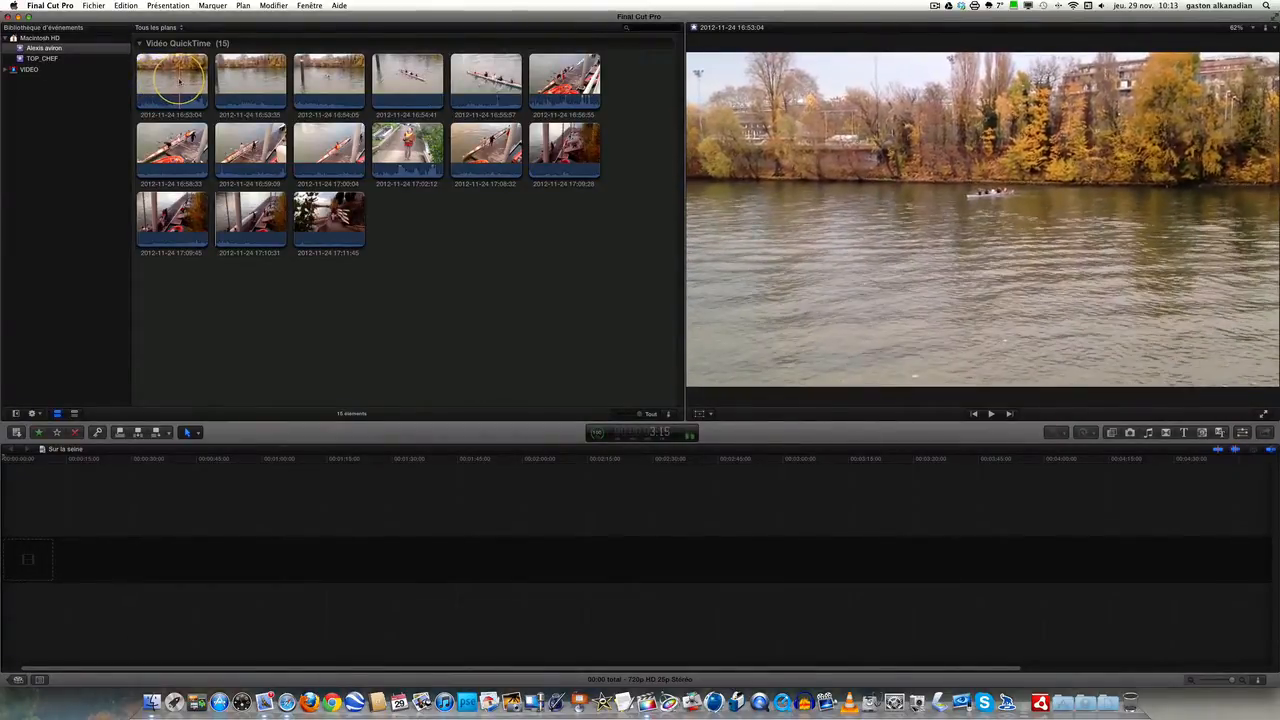
{"action": "left_click", "coordinate": [179, 80]}
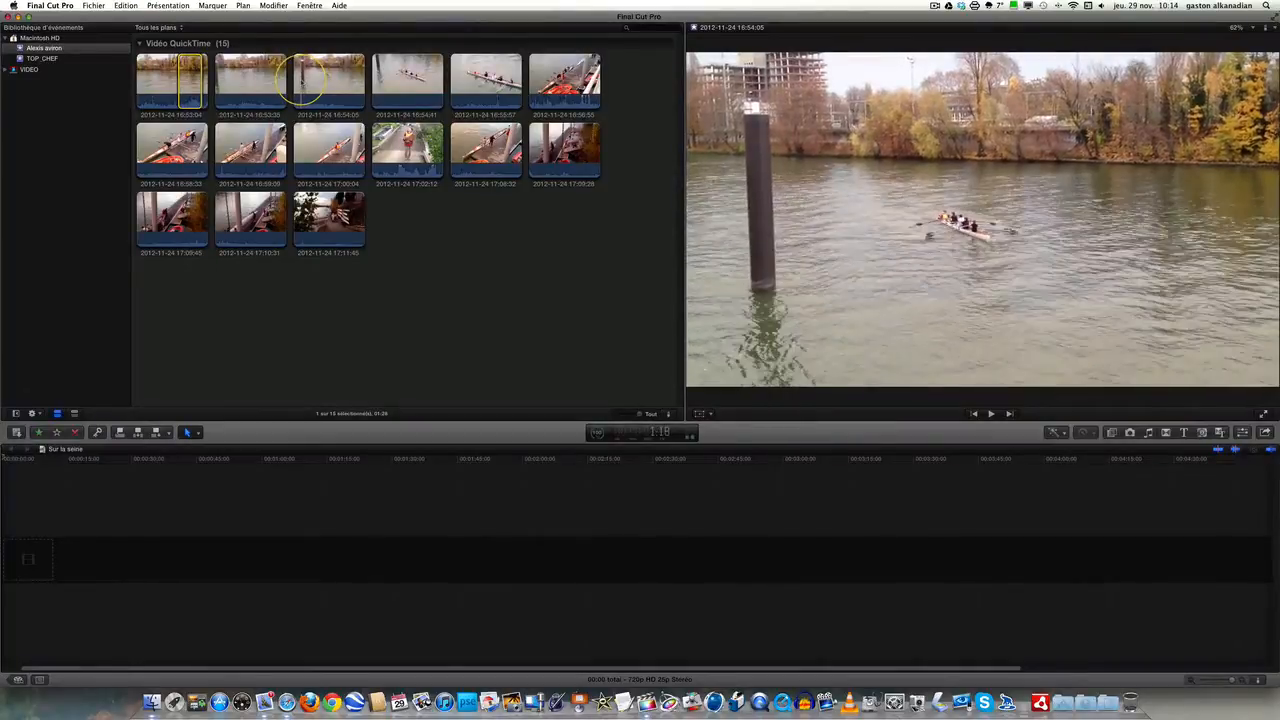
{"action": "left_click", "coordinate": [301, 80]}
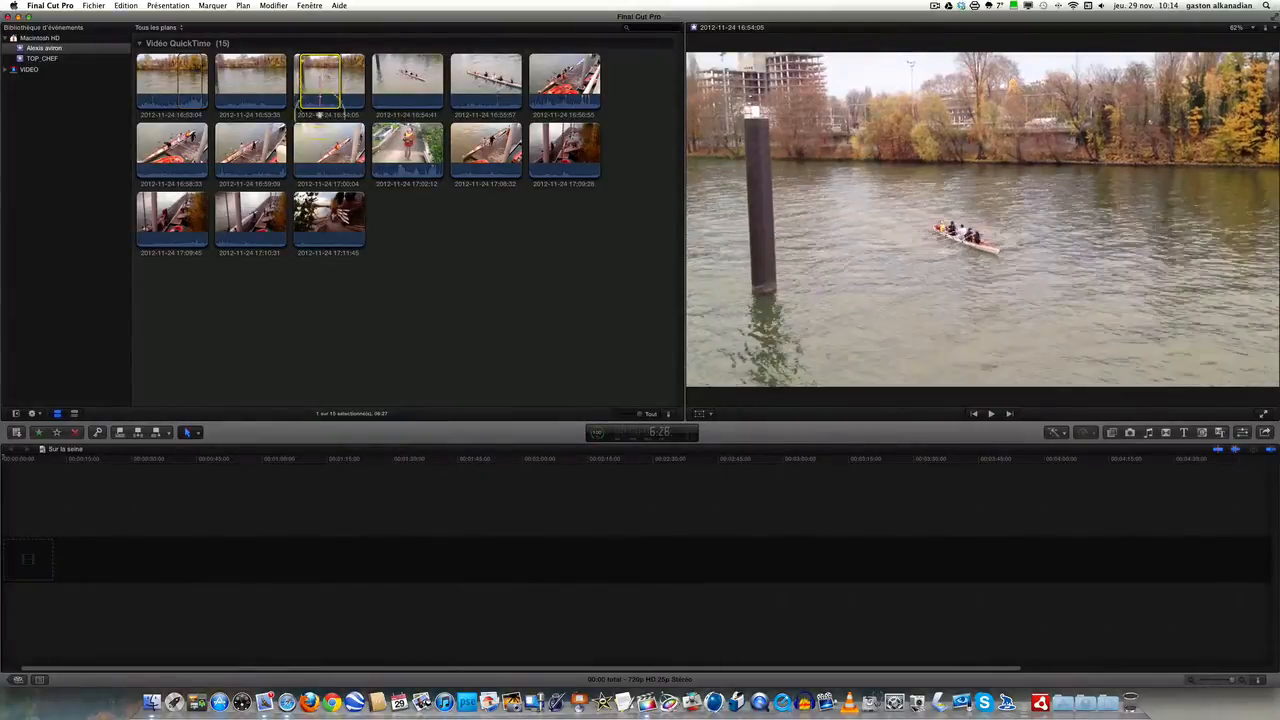
{"action": "left_click", "coordinate": [171, 500]}
{"action": "left_click", "coordinate": [335, 95]}
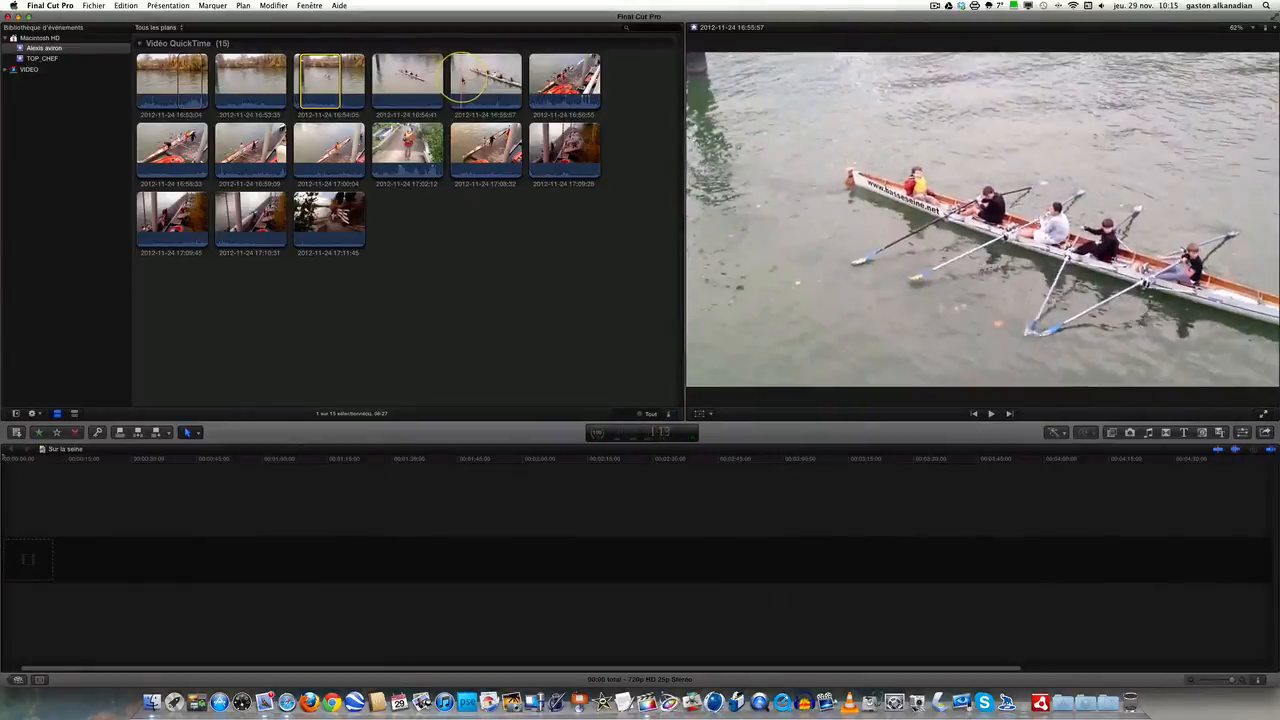
{"action": "left_click", "coordinate": [466, 76]}
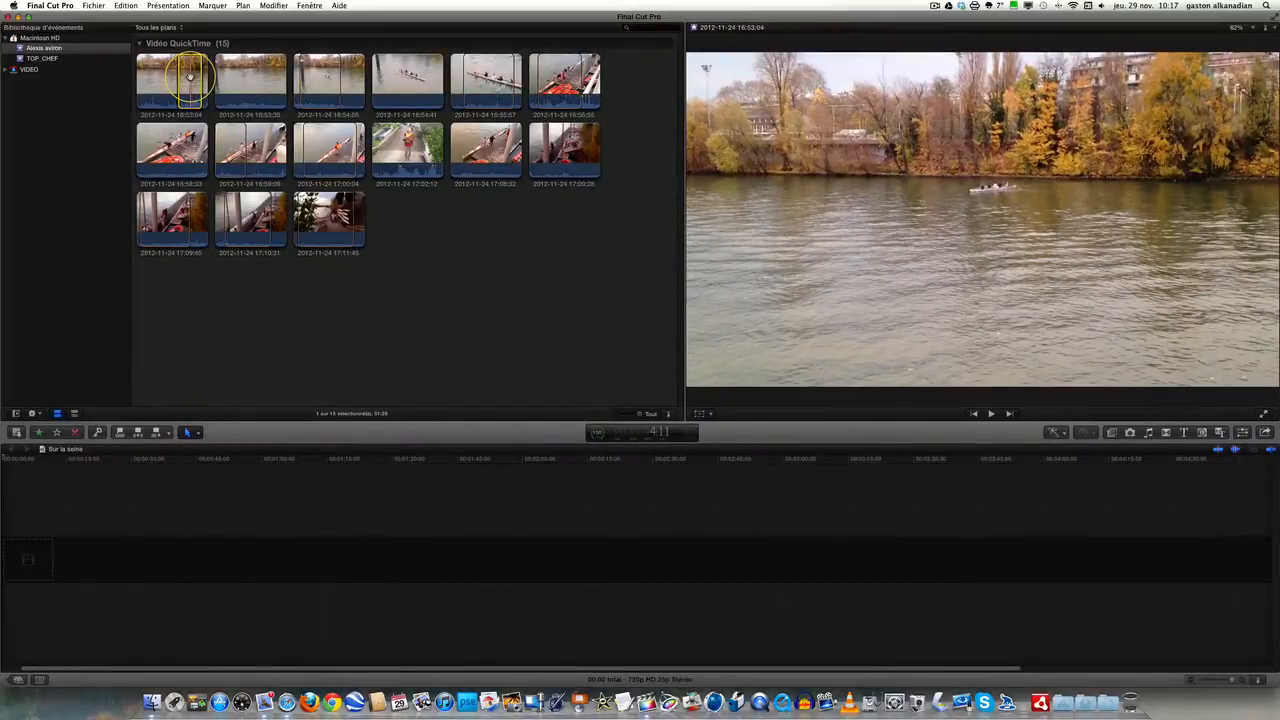
Step: Place the marked range of clip 16:53:04 in the empty timeline and append the marked range of clip 16:54:05
{"action": "left_click_drag", "start_coordinate": [190, 77], "coordinate": [63, 551]}
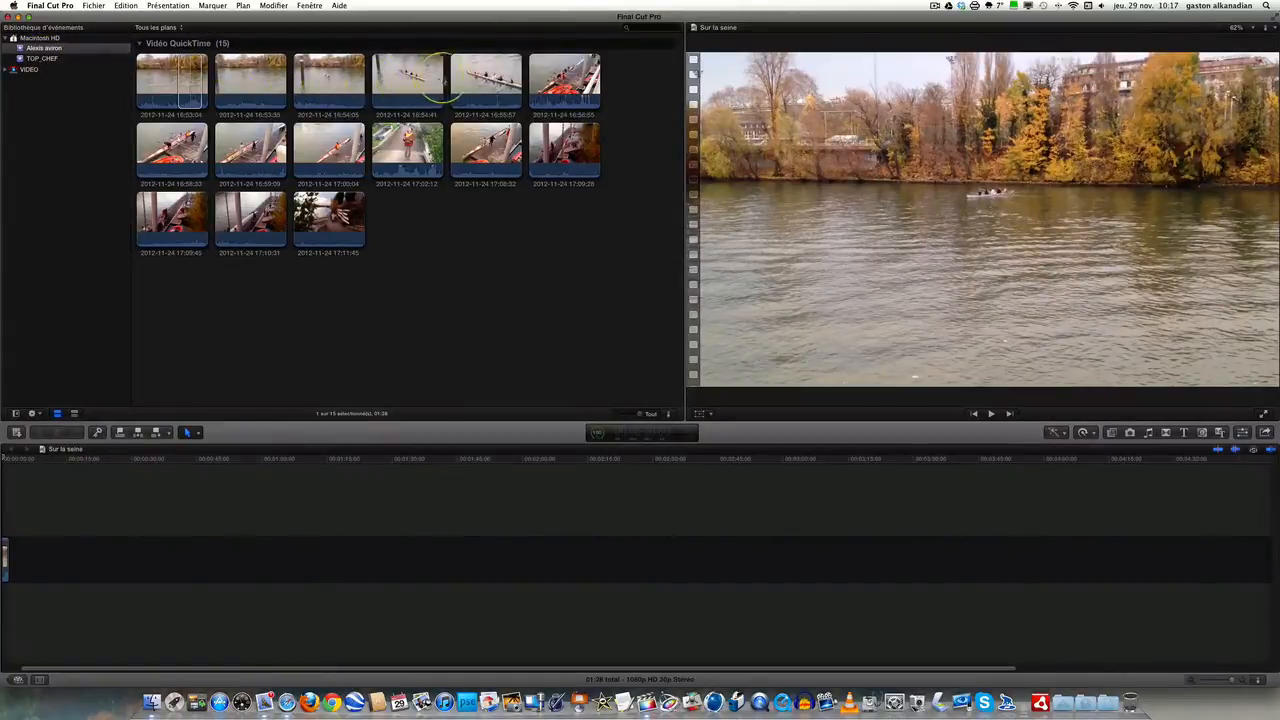
{"action": "left_click", "coordinate": [445, 79]}
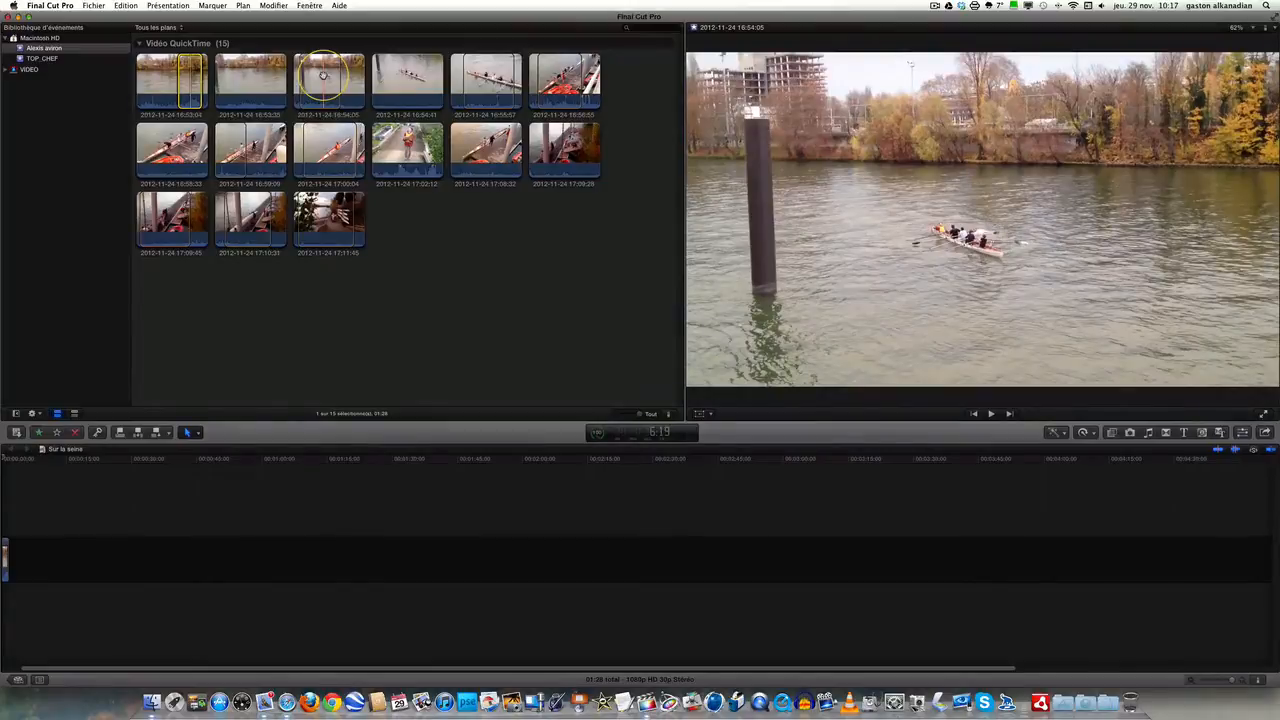
{"action": "left_click", "coordinate": [323, 76]}
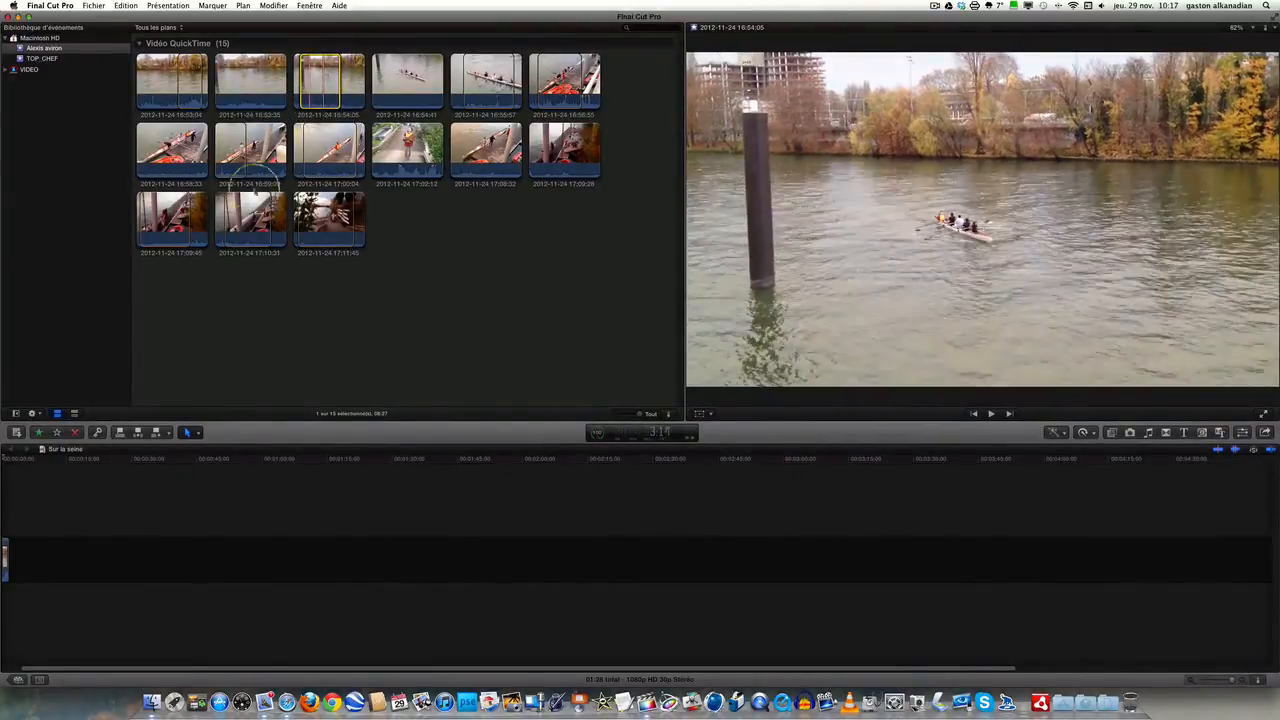
{"action": "left_click", "coordinate": [156, 436]}
Step: Park the playhead inside the second timeline clip and append the marked range of clip 16:55:57 to the storyline's end
{"action": "left_click", "coordinate": [47, 458]}
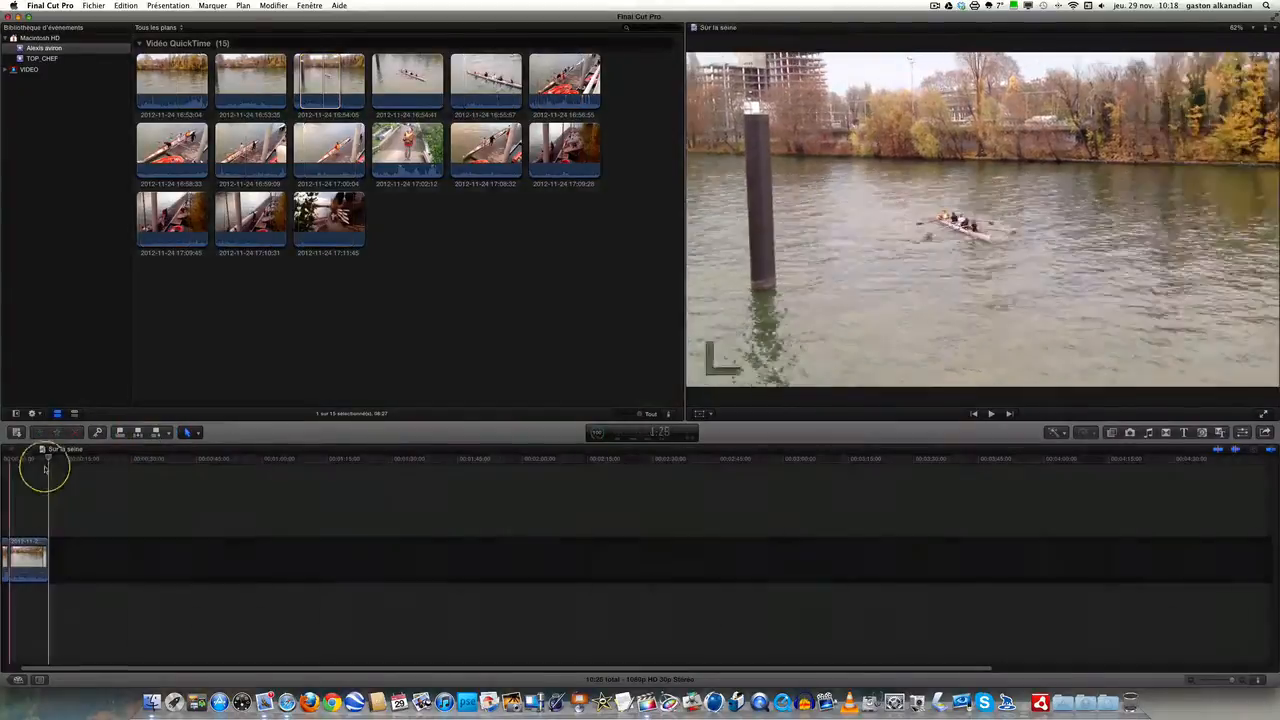
{"action": "mouse_move", "coordinate": [47, 458]}
{"action": "left_mouse_down"}
{"action": "mouse_move", "coordinate": [77, 457]}
{"action": "mouse_move", "coordinate": [37, 449]}
{"action": "mouse_move", "coordinate": [39, 460]}
{"action": "left_mouse_up"}
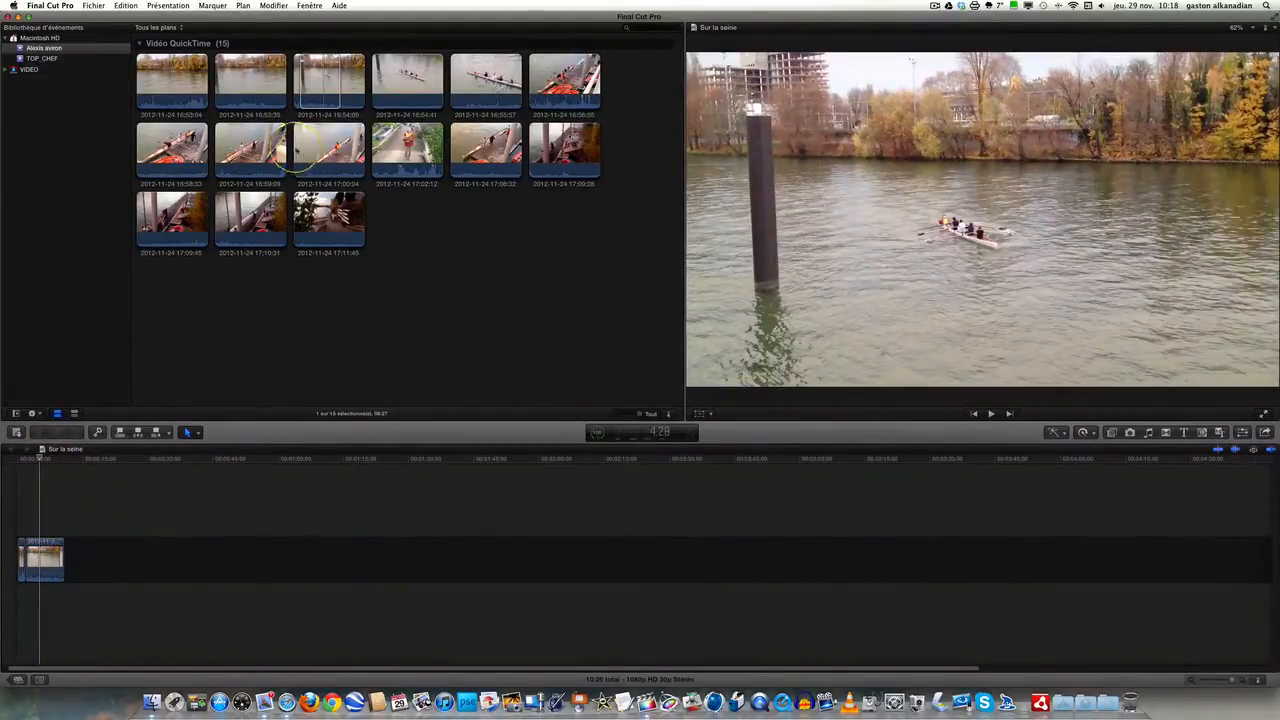
{"action": "left_click", "coordinate": [322, 55]}
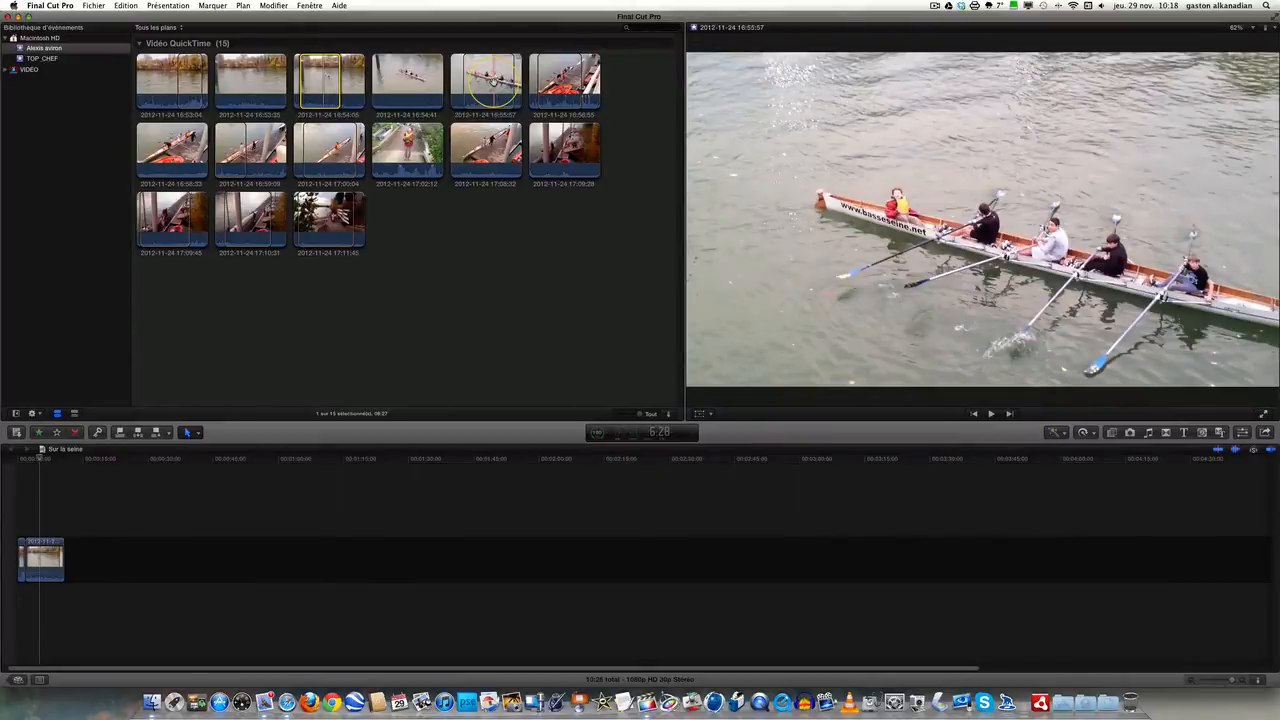
{"action": "left_click", "coordinate": [490, 80]}
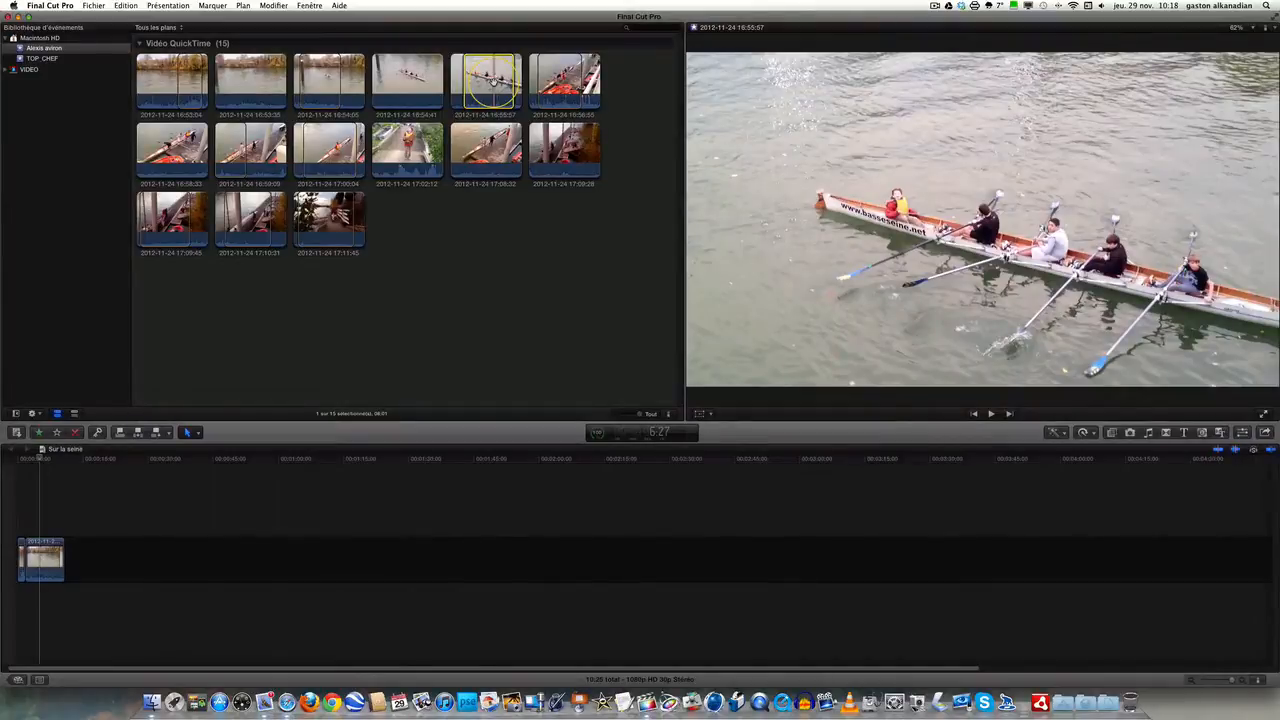
{"action": "key", "text": "e"}
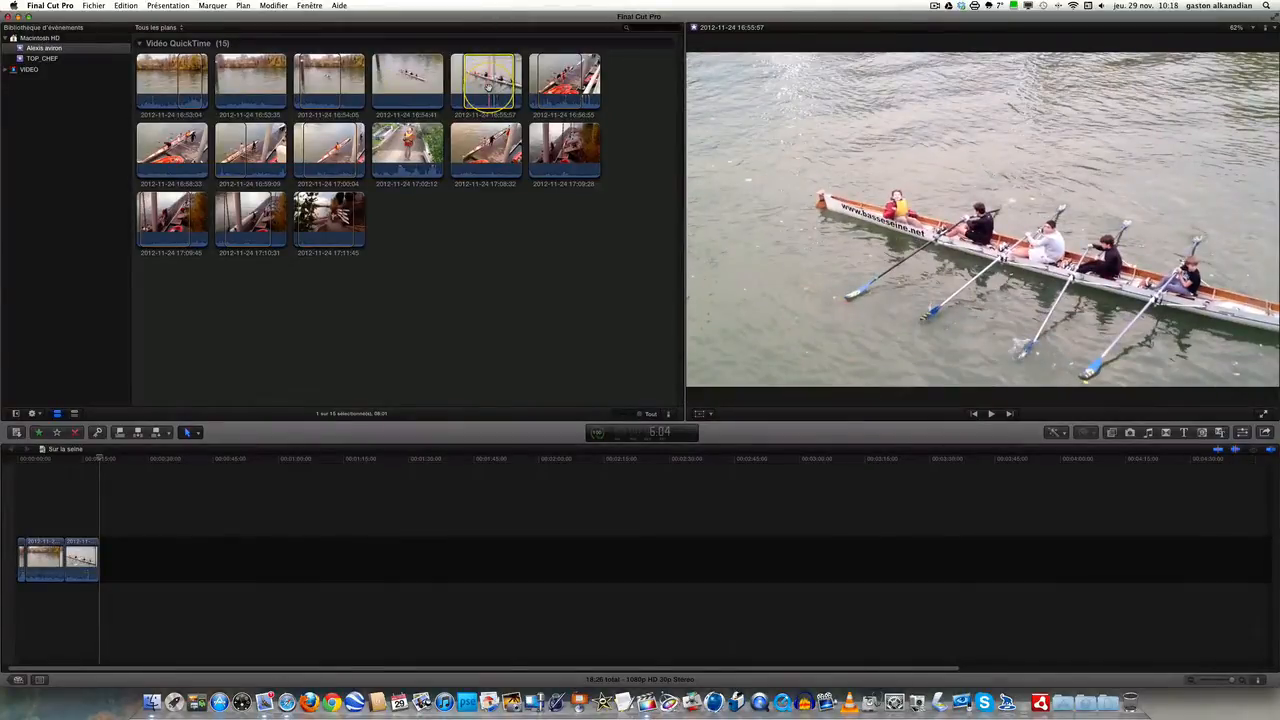
Step: Delete all three clips from the timeline
{"action": "left_click", "coordinate": [143, 537]}
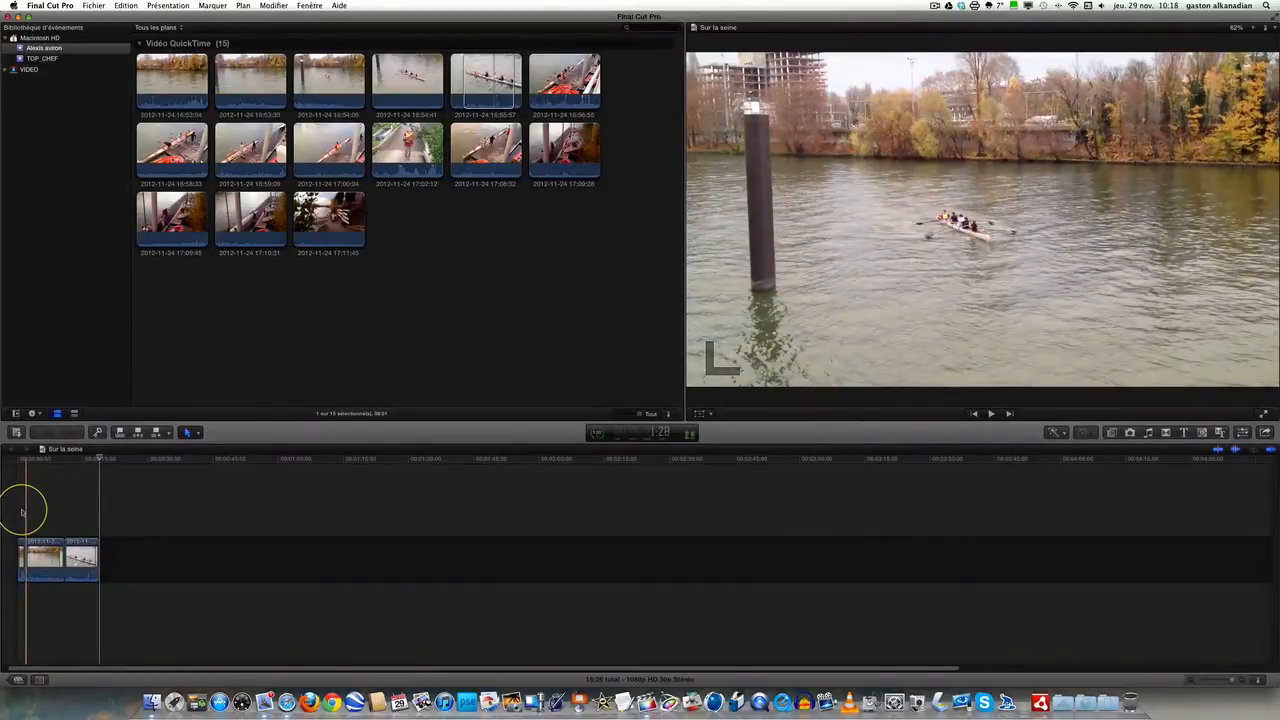
{"action": "left_click_drag", "start_coordinate": [23, 513], "coordinate": [117, 550]}
{"action": "key", "text": "BackSpace"}
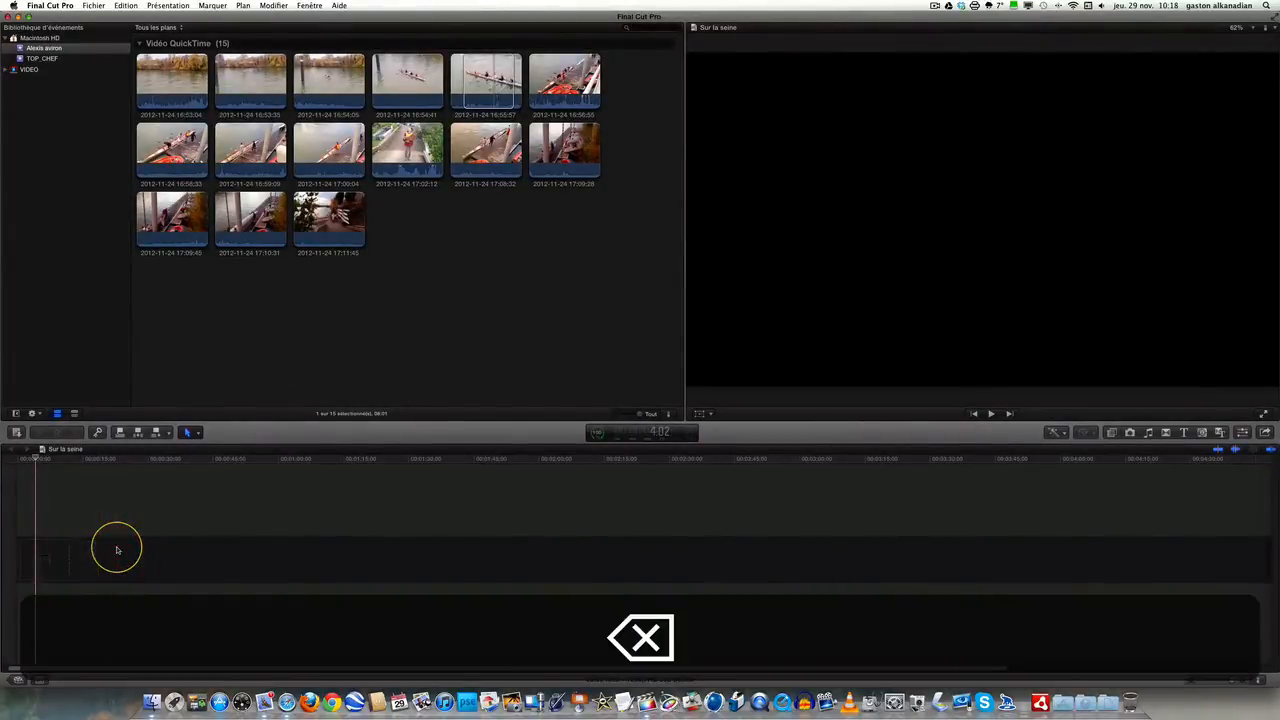
Step: Select the marked ranges of clips 16:53:04, 17:11:45, 16:54:05, 16:55:57 and 16:56:55 together, picking 17:11:45 second
{"action": "left_click", "coordinate": [486, 78]}
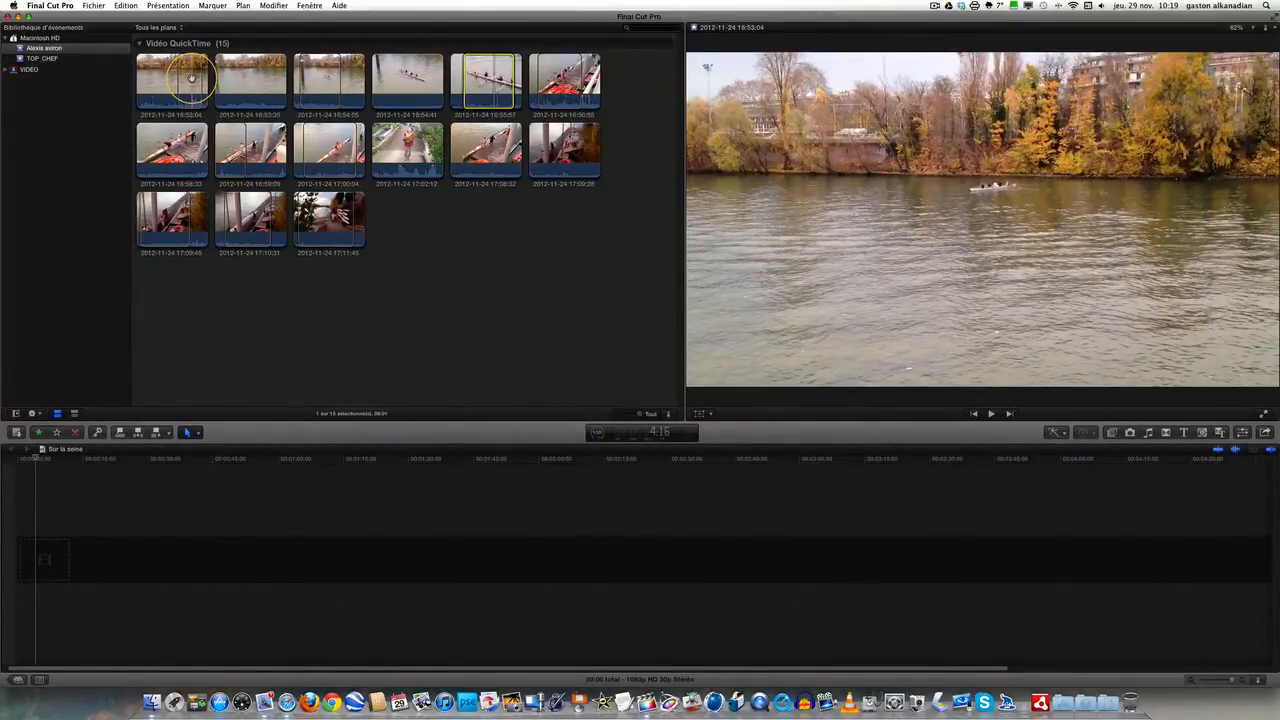
{"action": "left_click", "coordinate": [191, 78], "text": "super"}
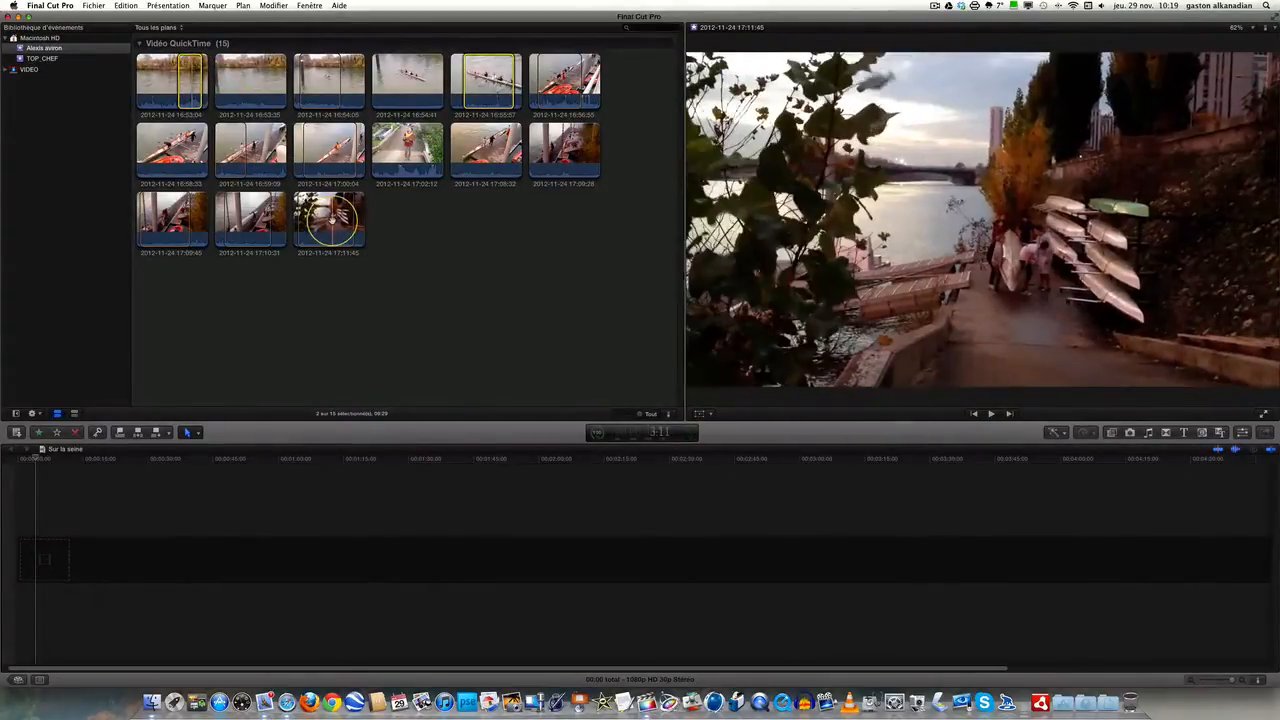
{"action": "left_click", "coordinate": [331, 221], "text": "super"}
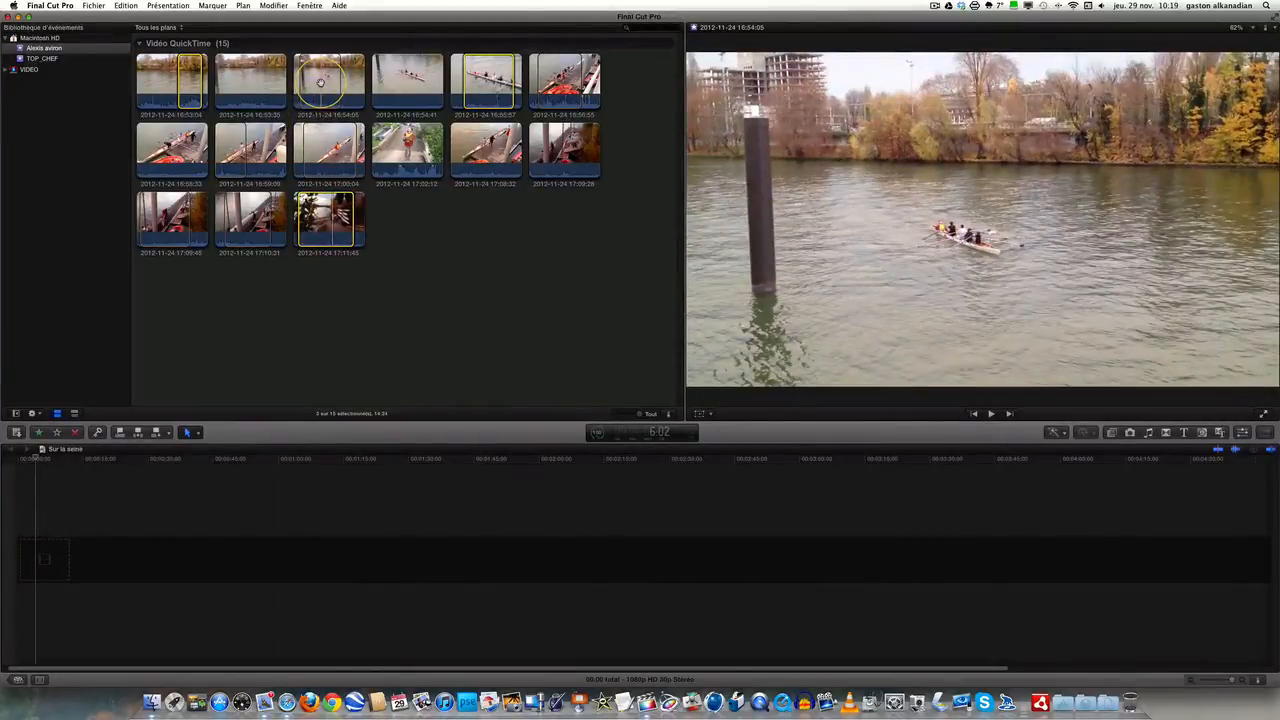
{"action": "left_click", "coordinate": [320, 82], "text": "super"}
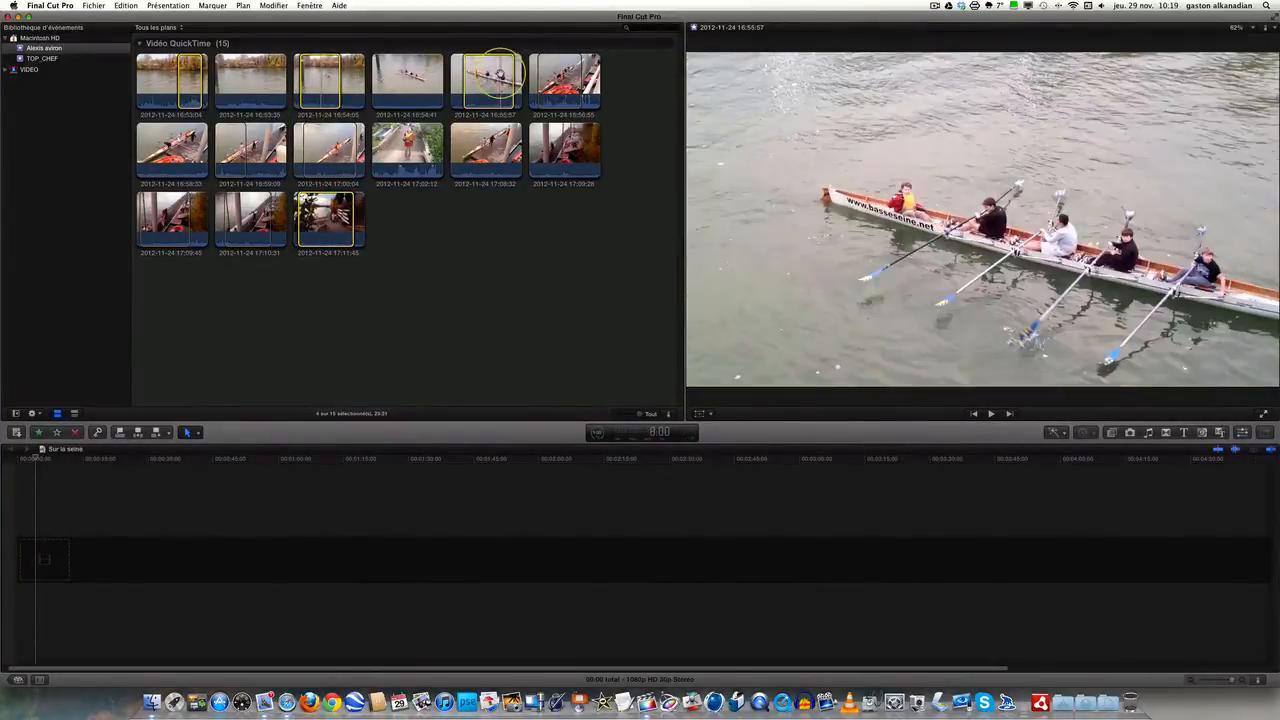
{"action": "left_click_drag", "start_coordinate": [498, 75], "coordinate": [472, 77]}
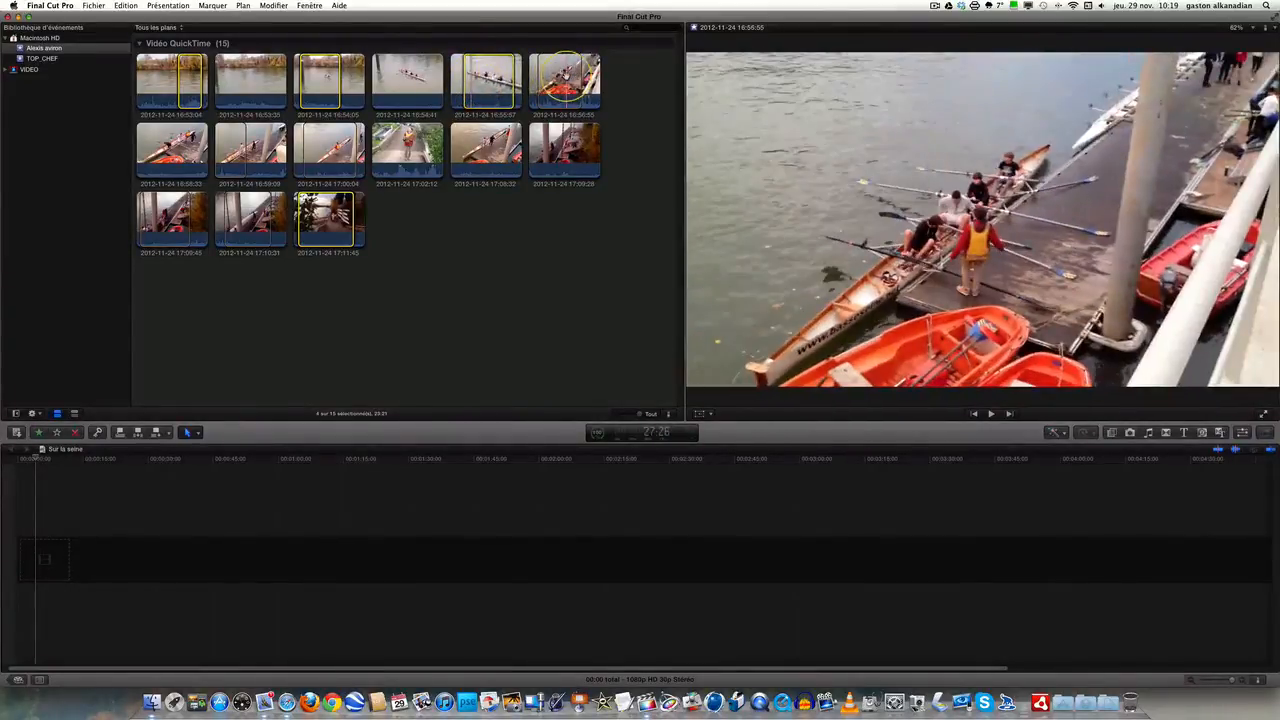
{"action": "left_click", "coordinate": [565, 78], "text": "super"}
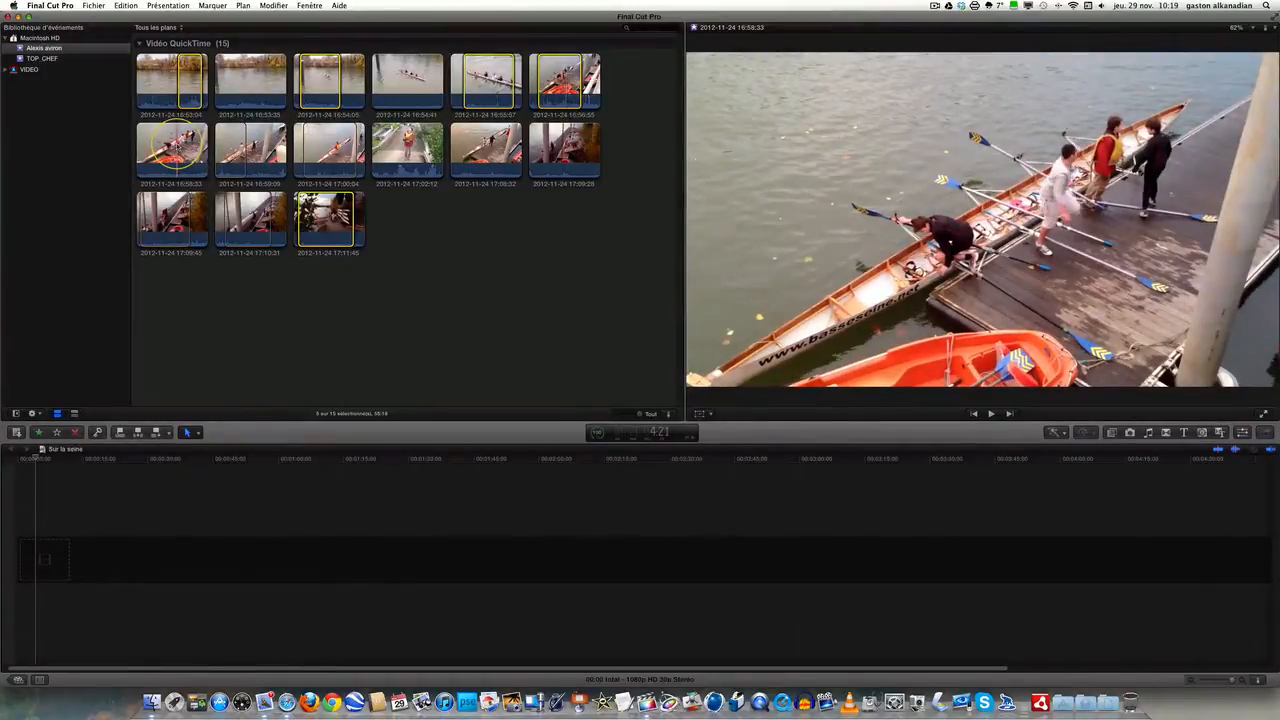
Step: Add clips 16:58:33, 17:02:12, 16:59:09, 17:00:04, 17:09:45 and 17:10:31 to the selection in that order and append all selected ranges to the timeline
{"action": "left_click", "coordinate": [172, 145], "text": "super"}
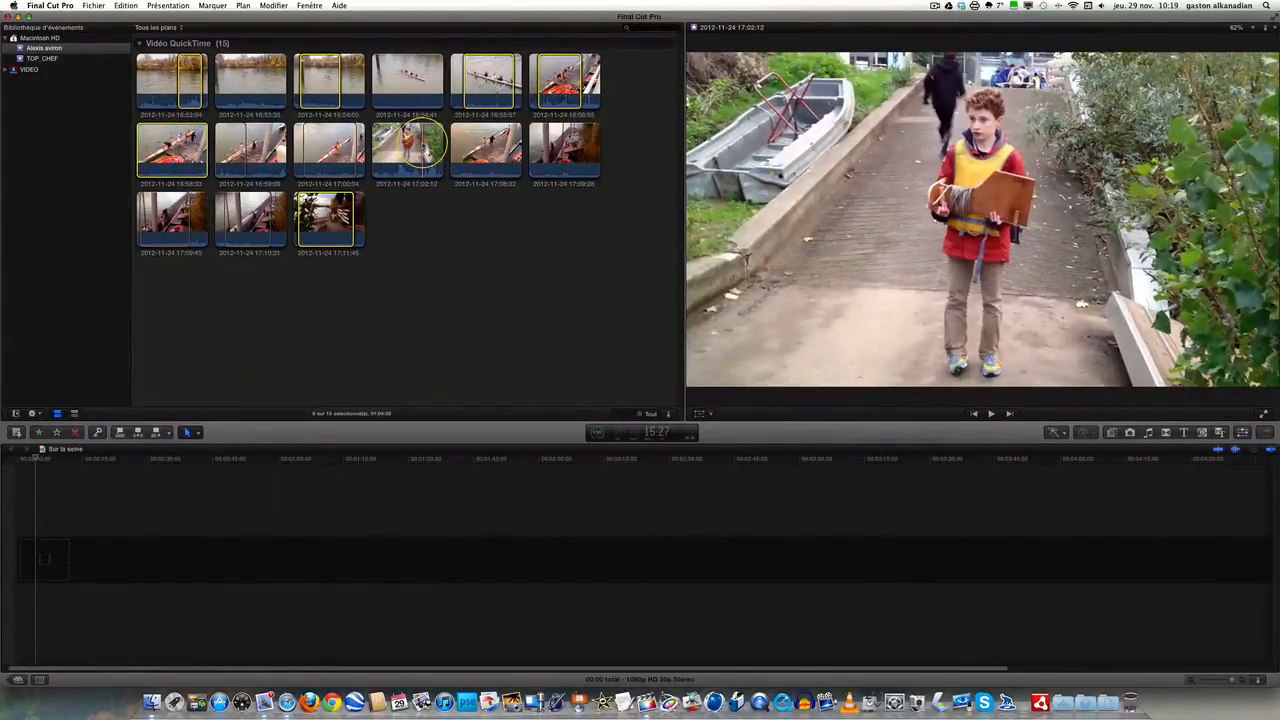
{"action": "left_click", "coordinate": [408, 145], "text": "super"}
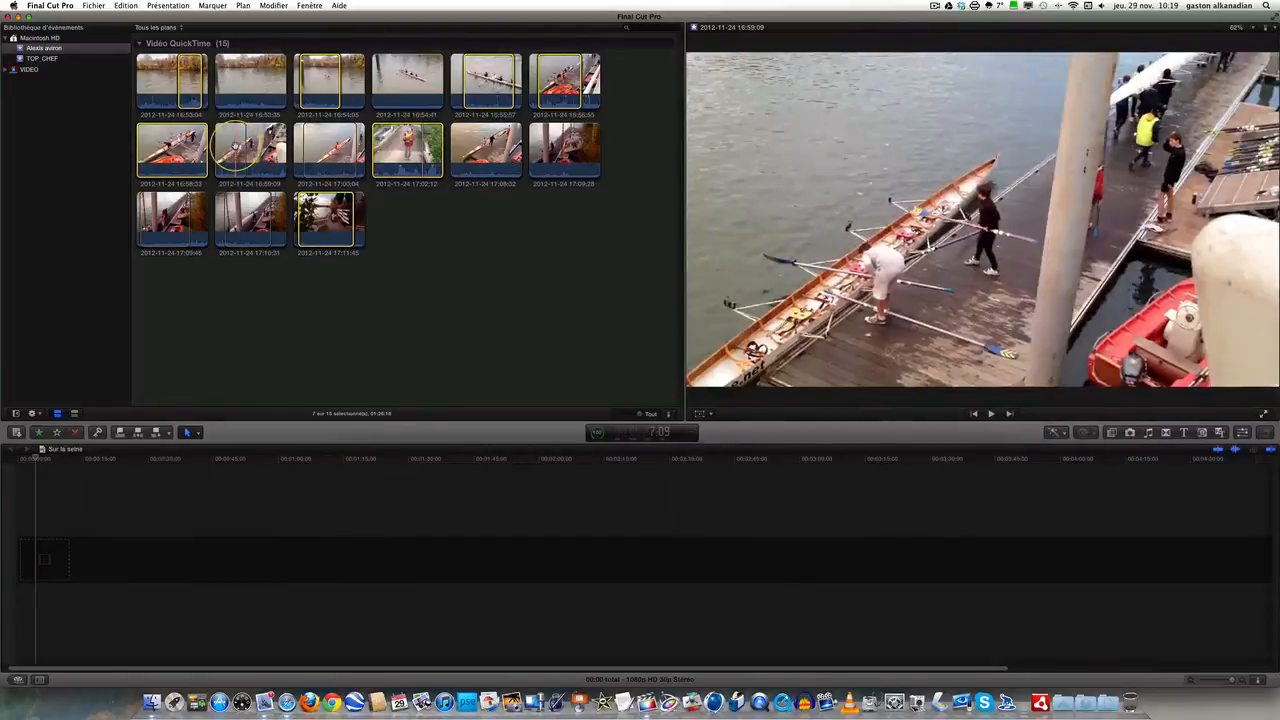
{"action": "left_click", "coordinate": [332, 142], "text": "super"}
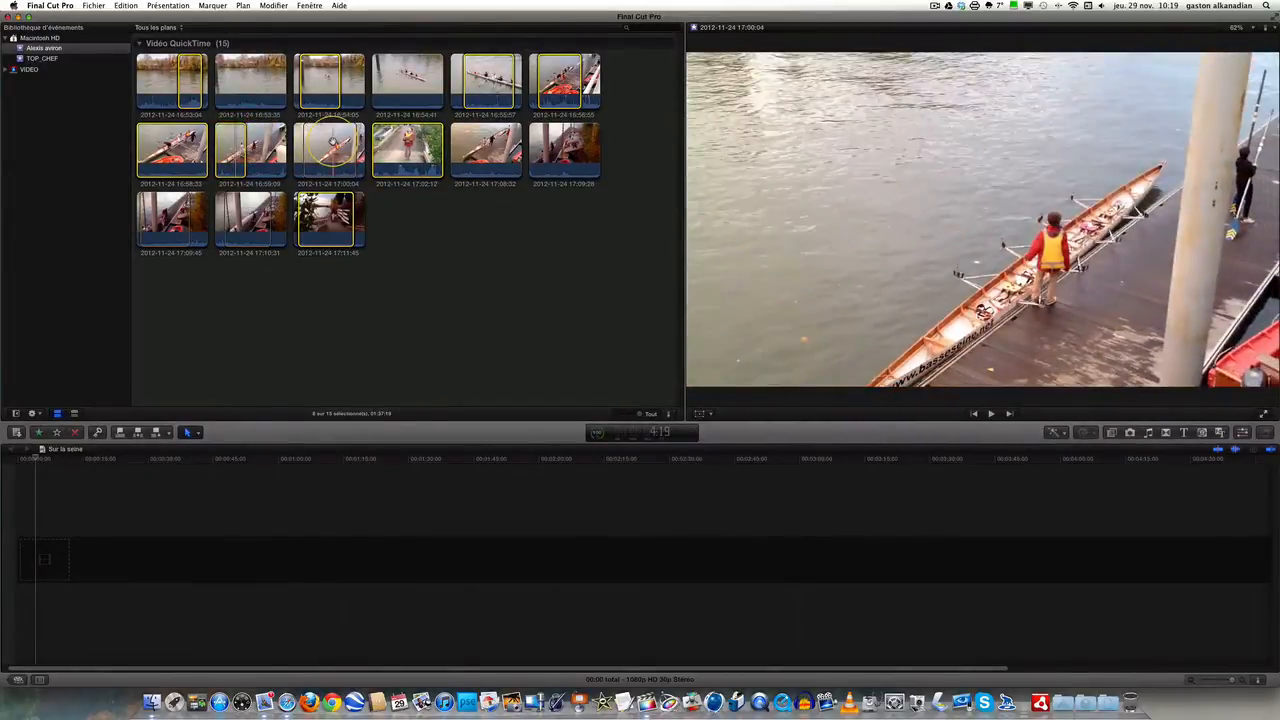
{"action": "left_click", "coordinate": [332, 142], "text": "super"}
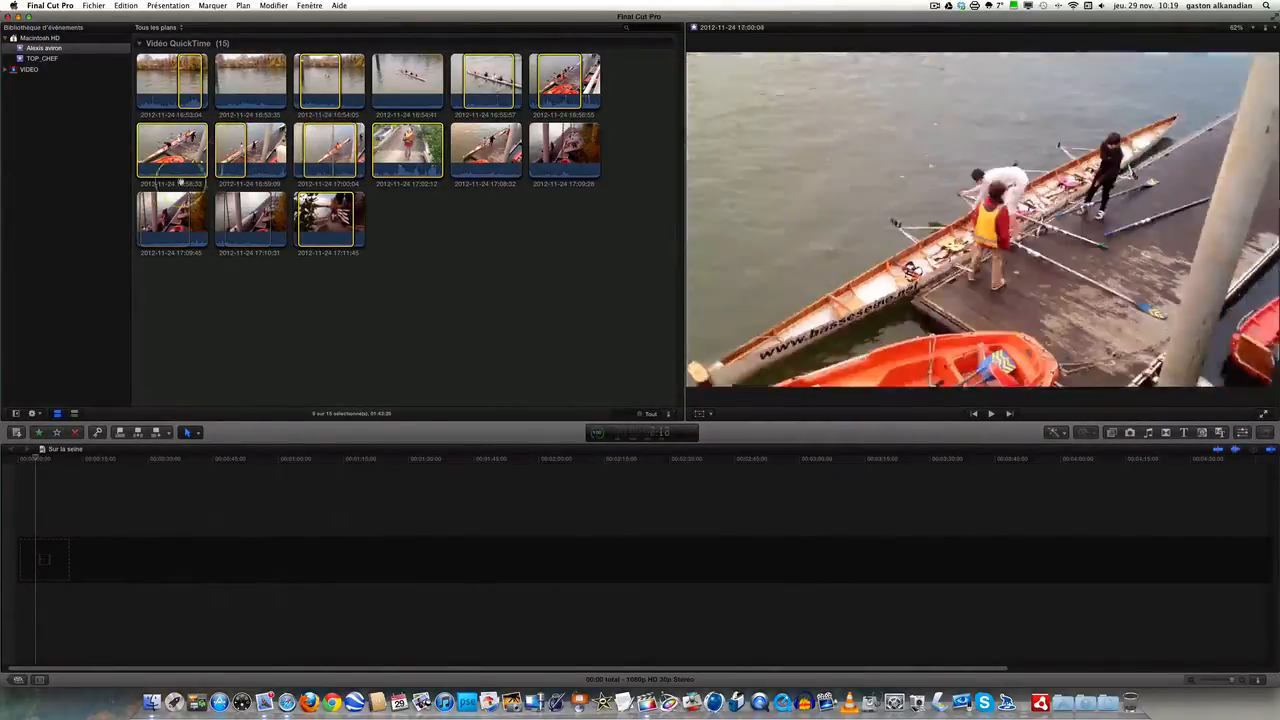
{"action": "left_click", "coordinate": [172, 215], "text": "super"}
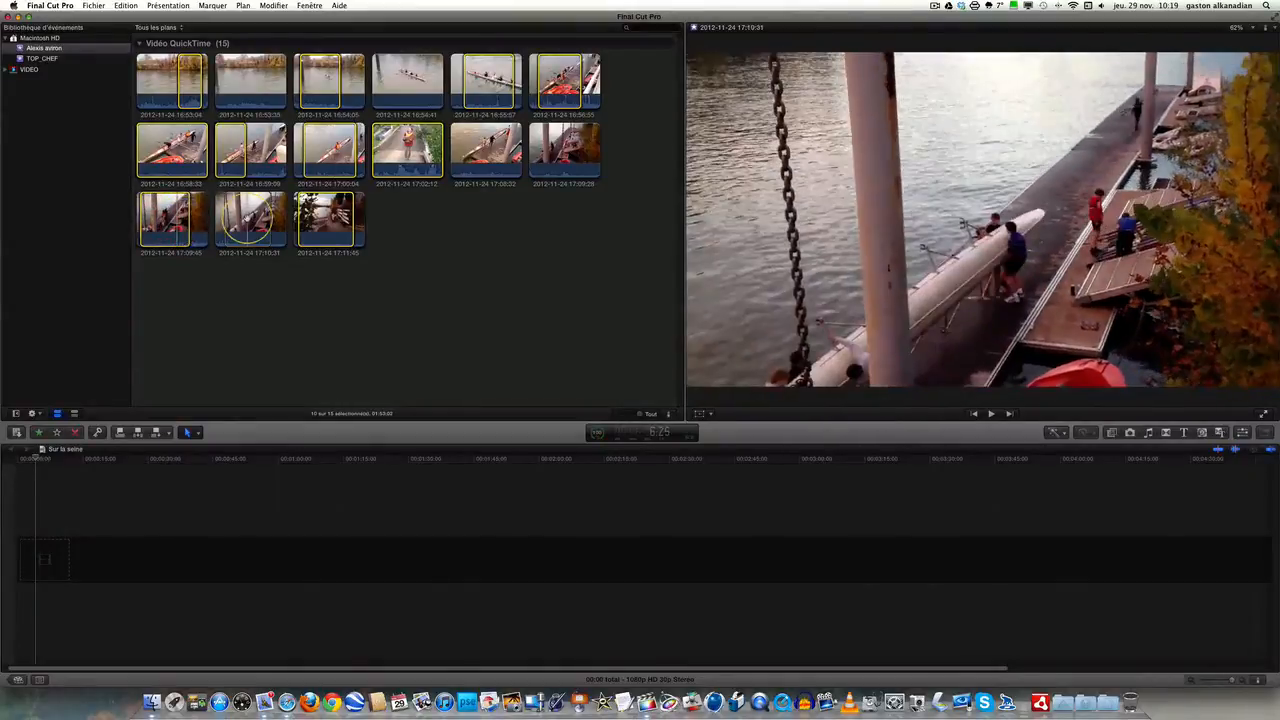
{"action": "left_click", "coordinate": [247, 218], "text": "super"}
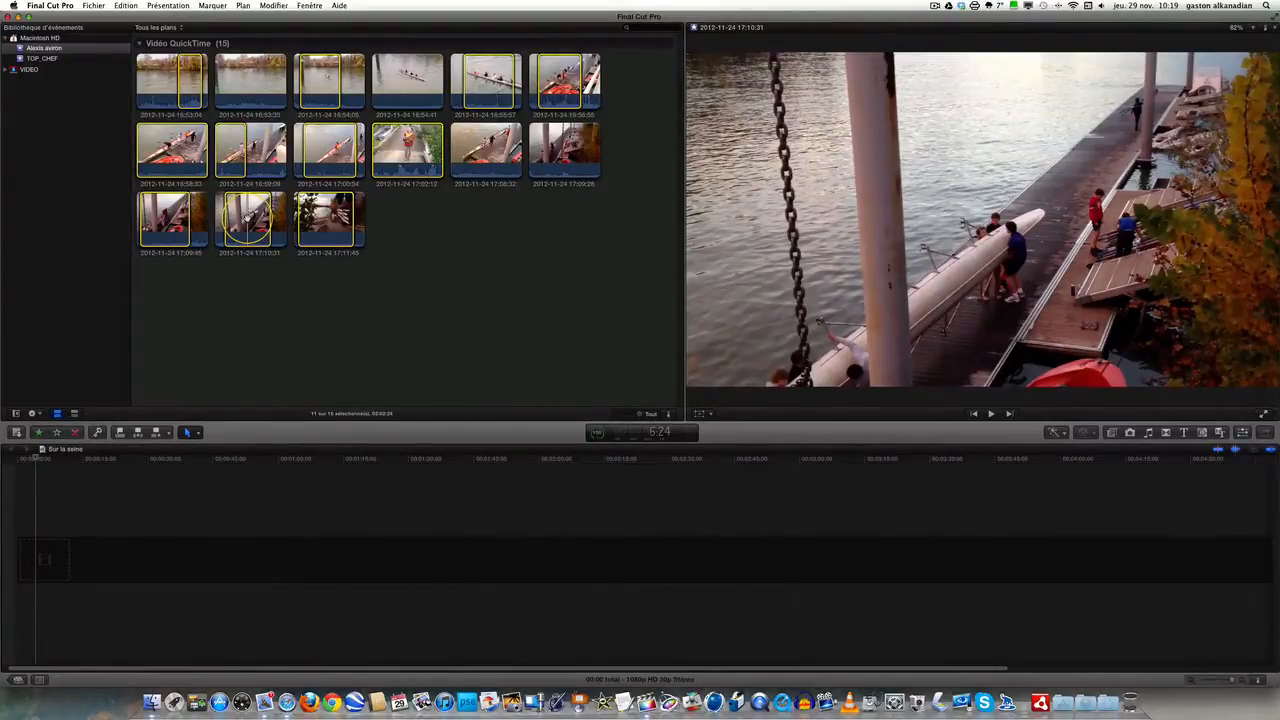
{"action": "key", "text": "e"}
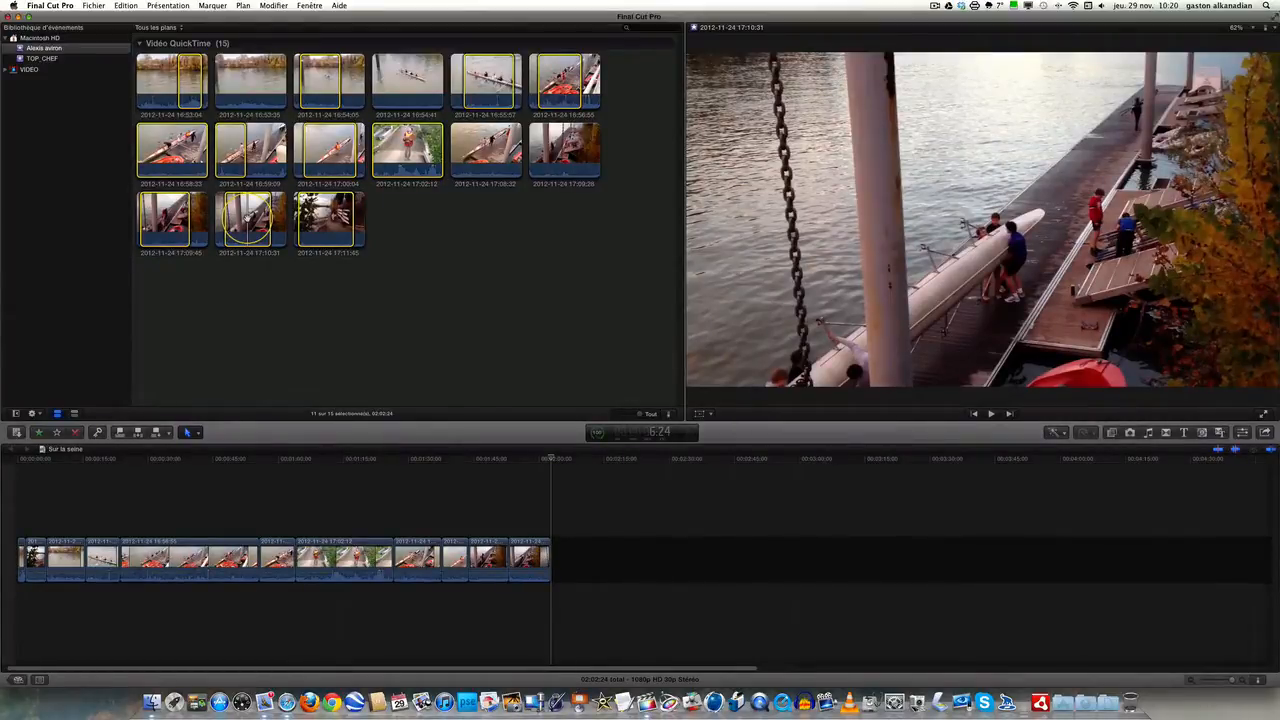
{"action": "left_click", "coordinate": [186, 78]}
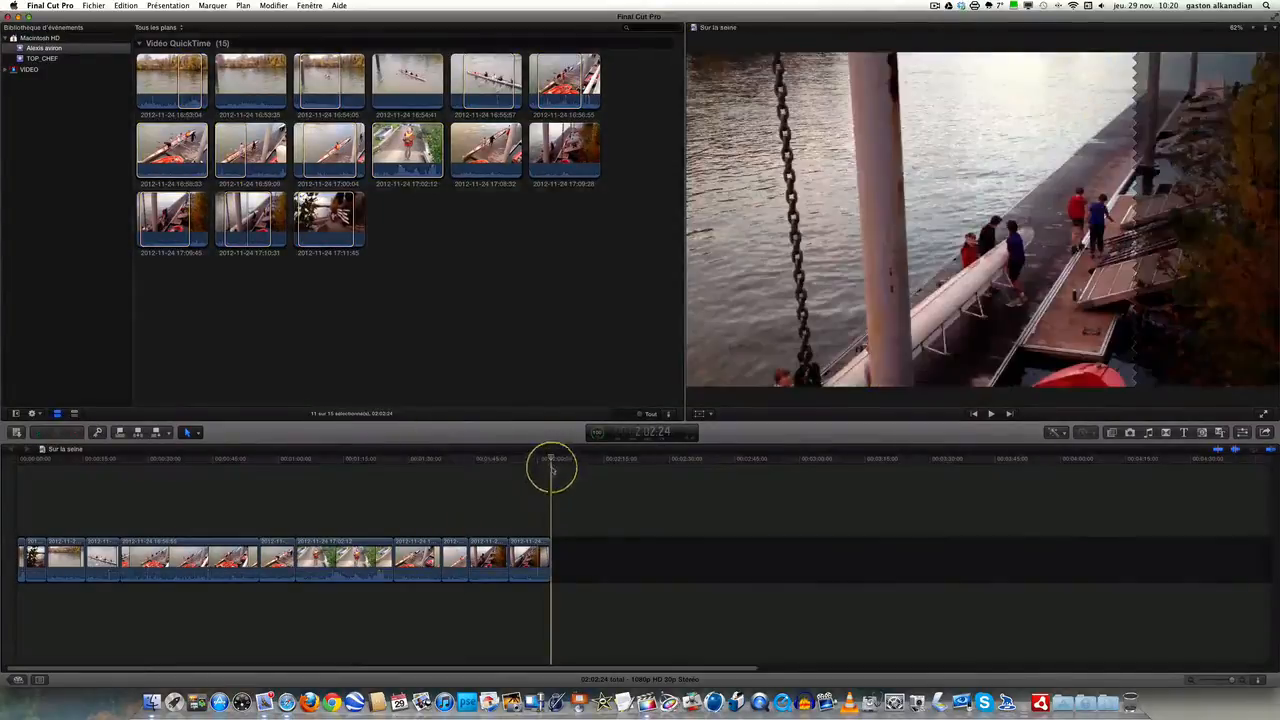
{"action": "left_click", "coordinate": [552, 458]}
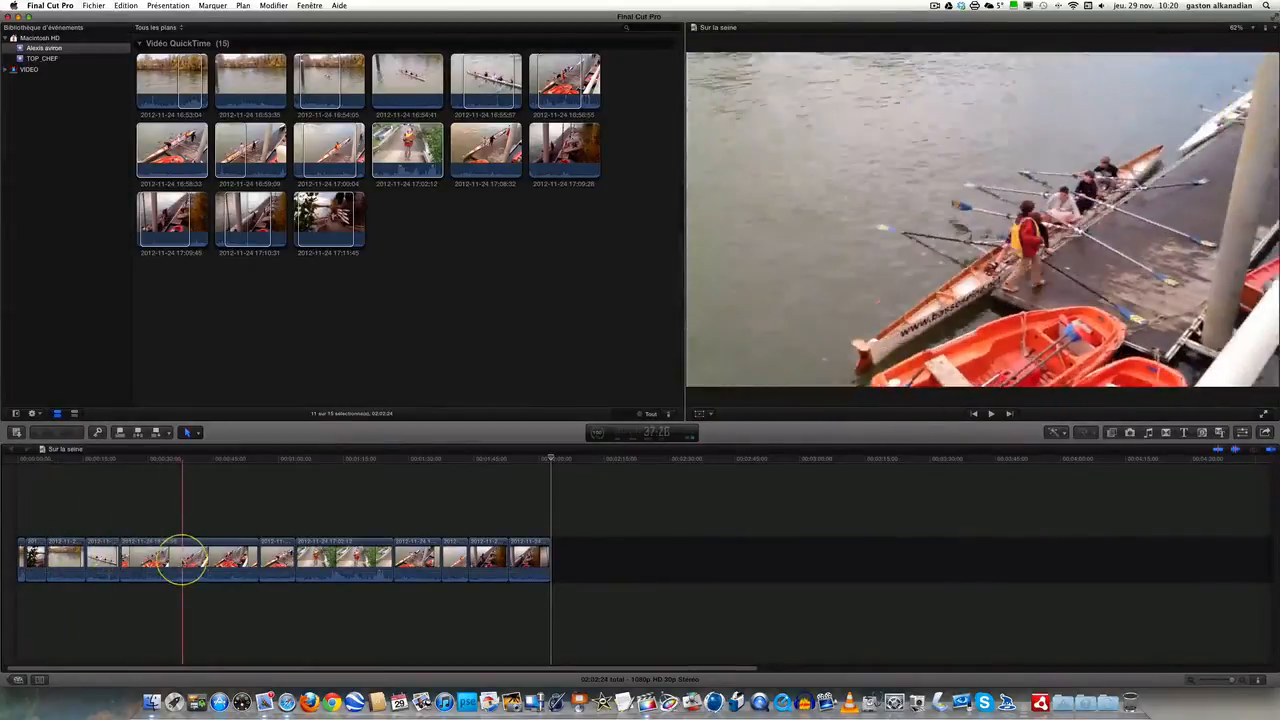
{"action": "left_click", "coordinate": [160, 85]}
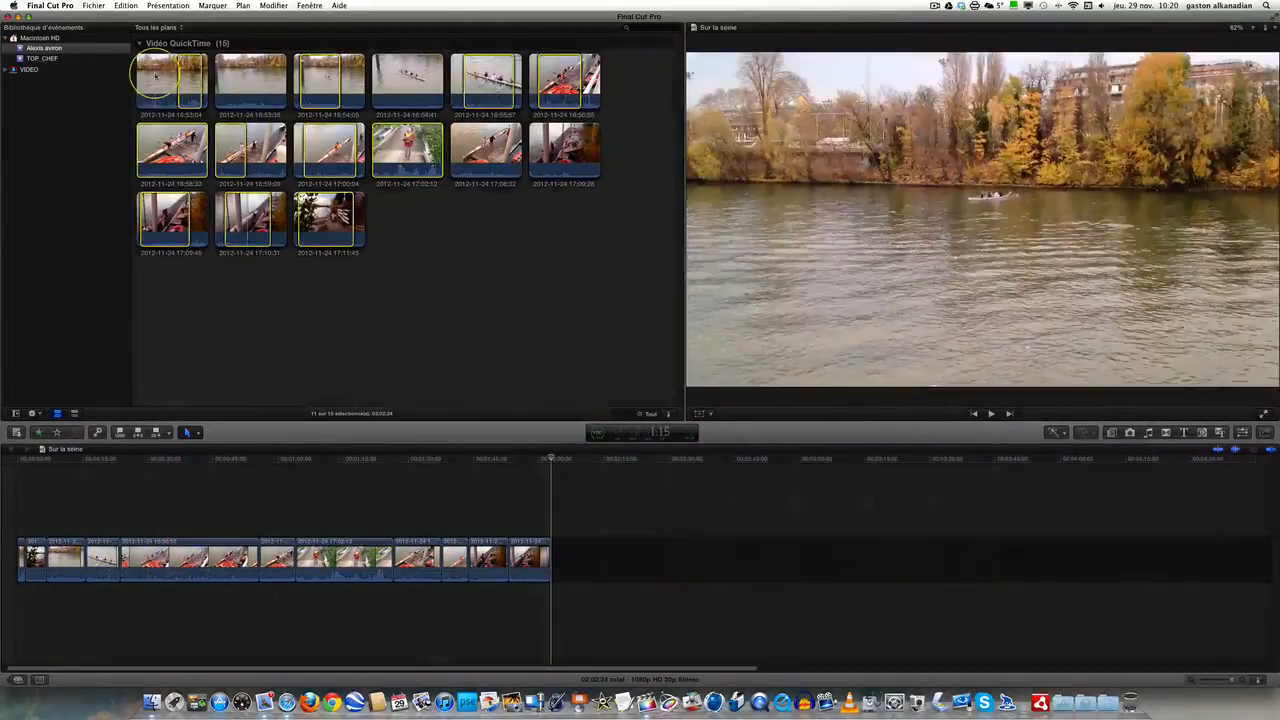
{"action": "left_click", "coordinate": [330, 215]}
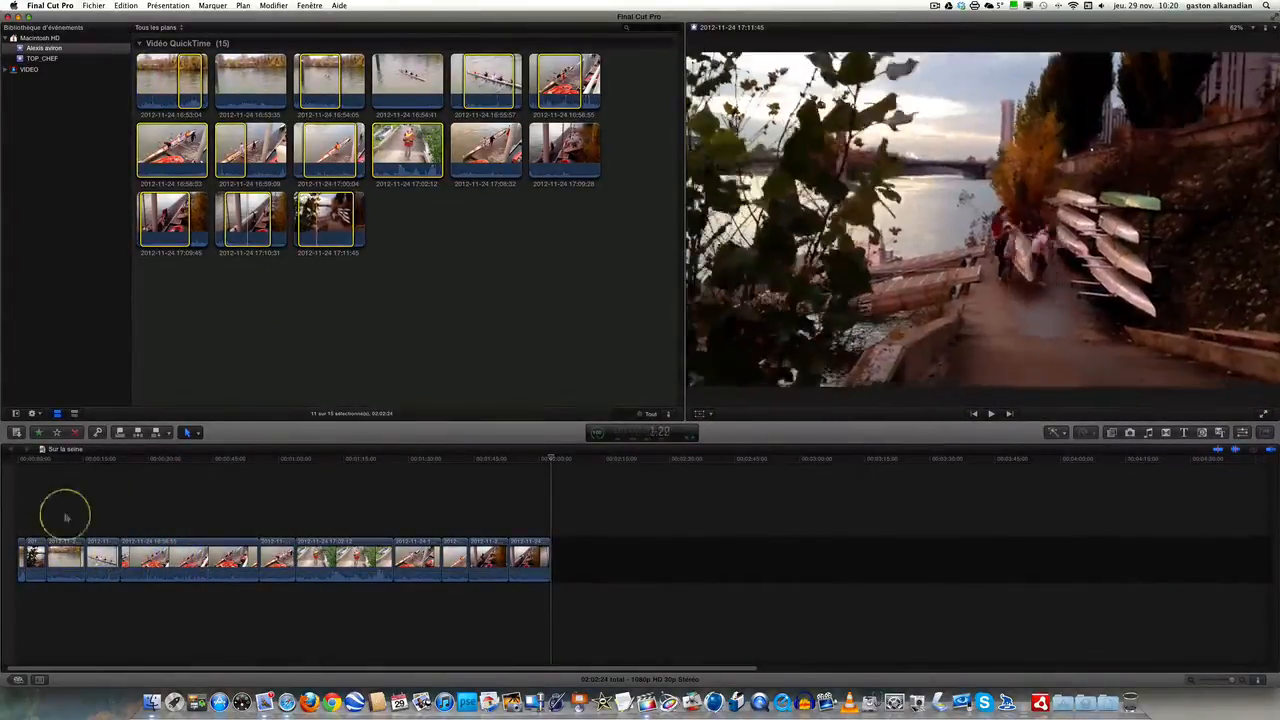
Step: Move clip 17:11:45 from second place in the timeline to the end of the storyline
{"action": "left_click", "coordinate": [45, 557]}
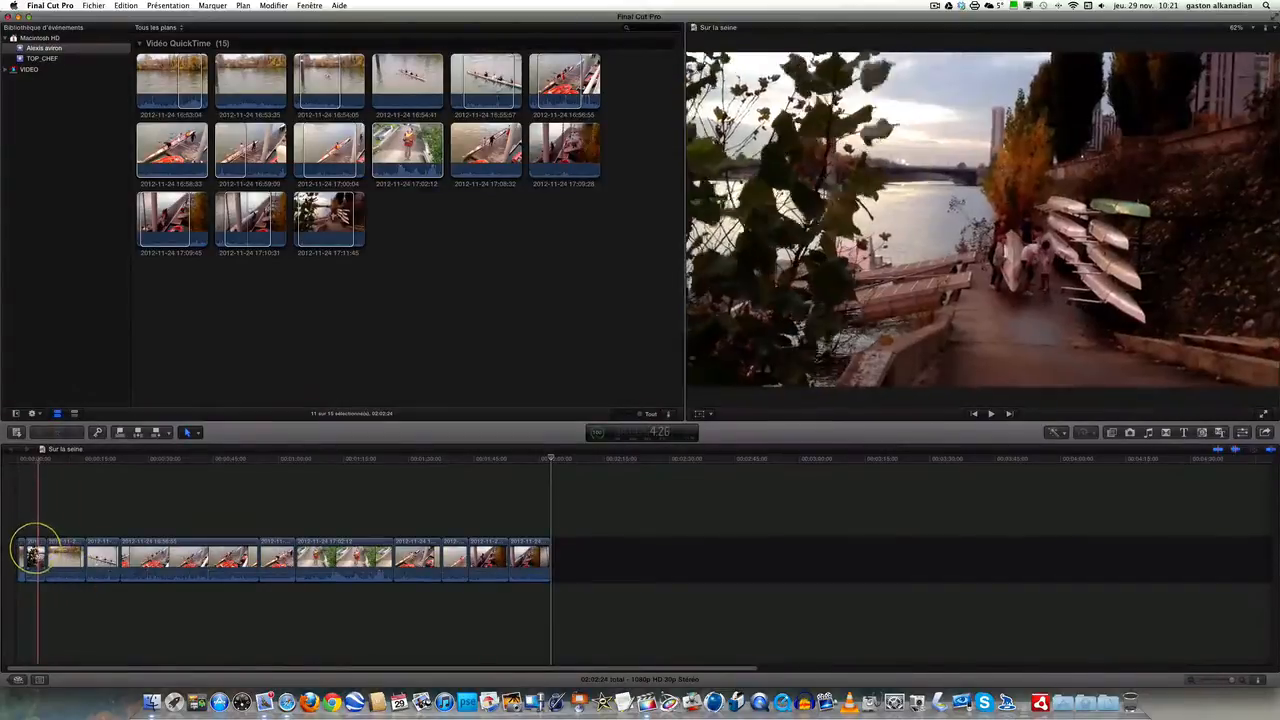
{"action": "left_click", "coordinate": [35, 553]}
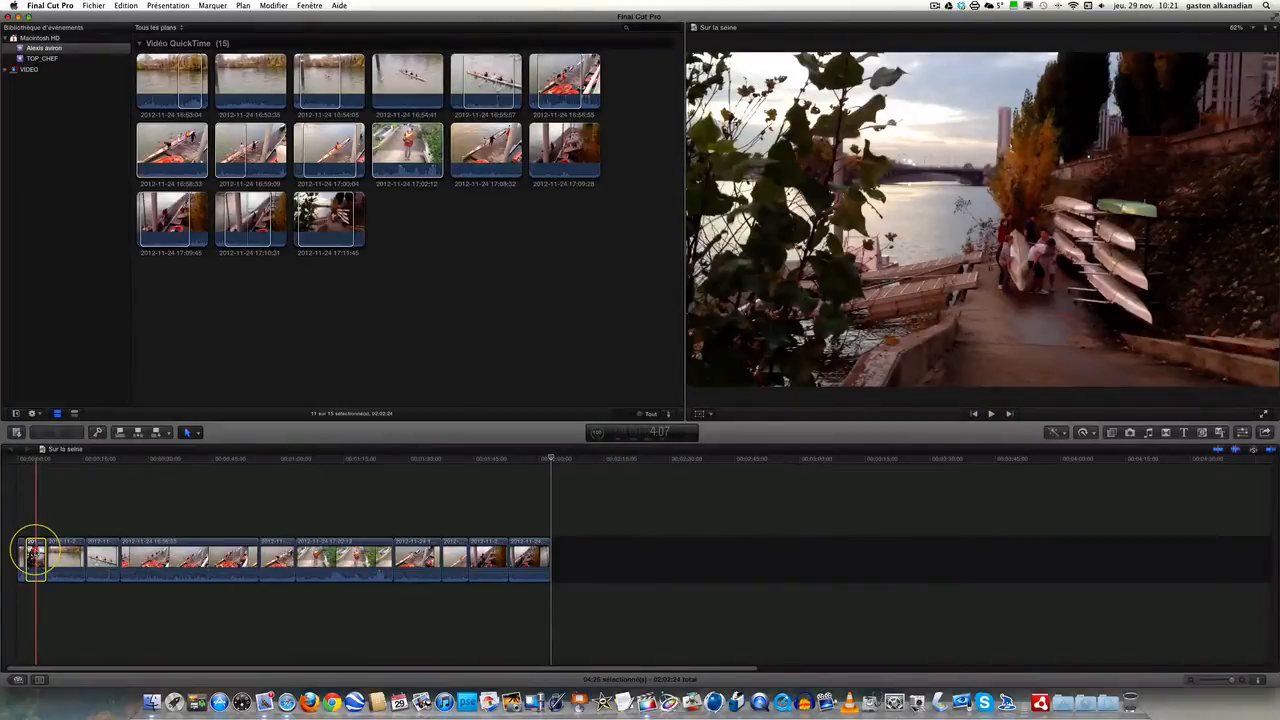
{"action": "left_click_drag", "start_coordinate": [35, 555], "coordinate": [528, 548]}
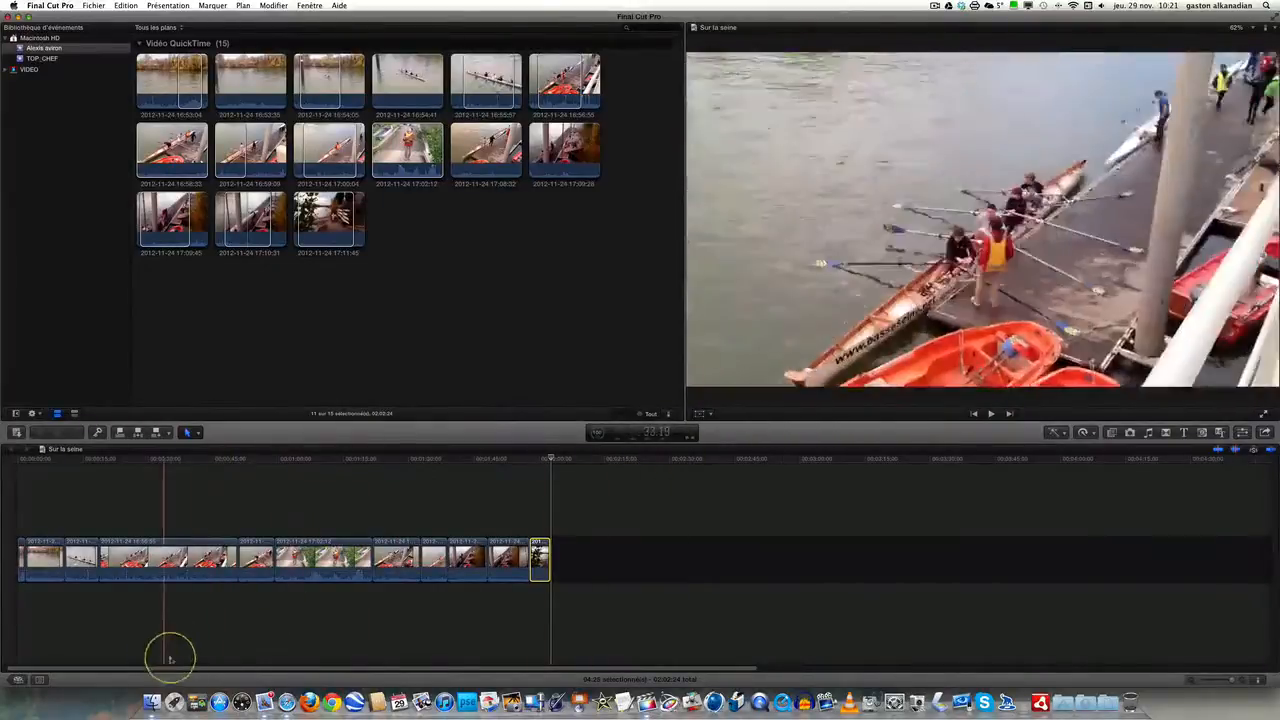
Step: Fit the whole project in the timeline and play the opening clips from the beginning
{"action": "left_click_drag", "start_coordinate": [176, 668], "coordinate": [149, 666]}
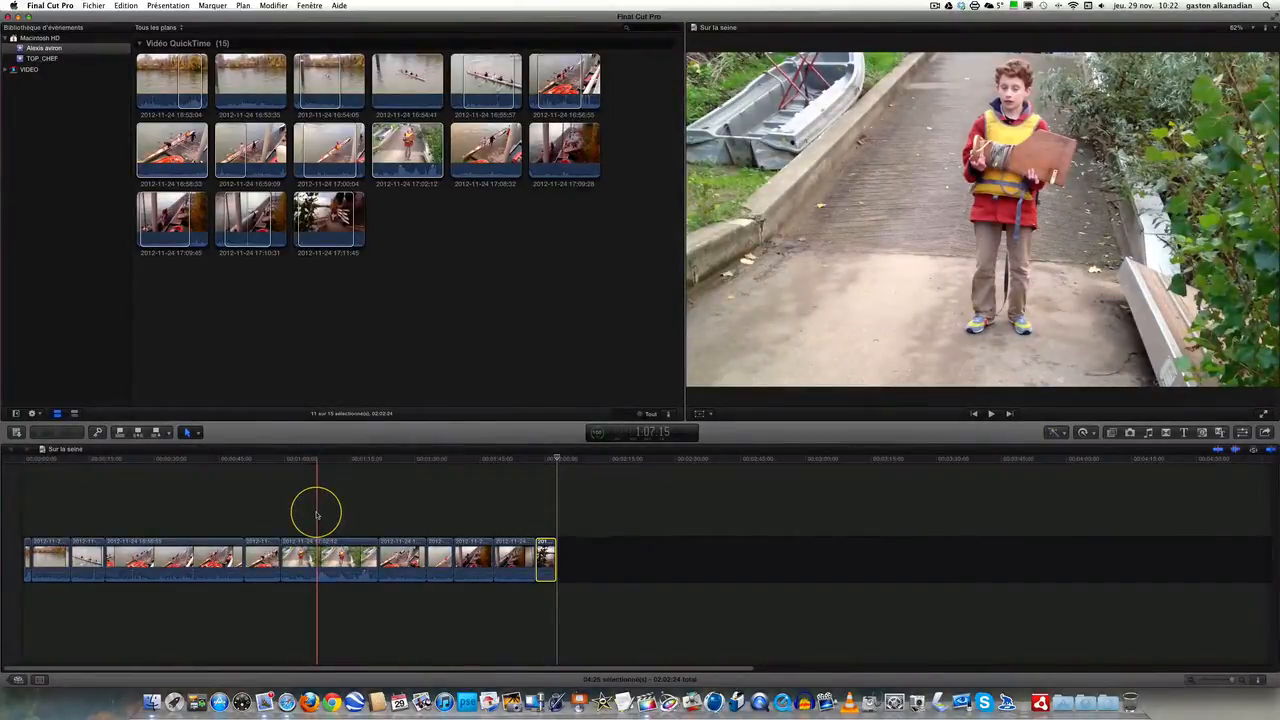
{"action": "key", "text": "shift+z"}
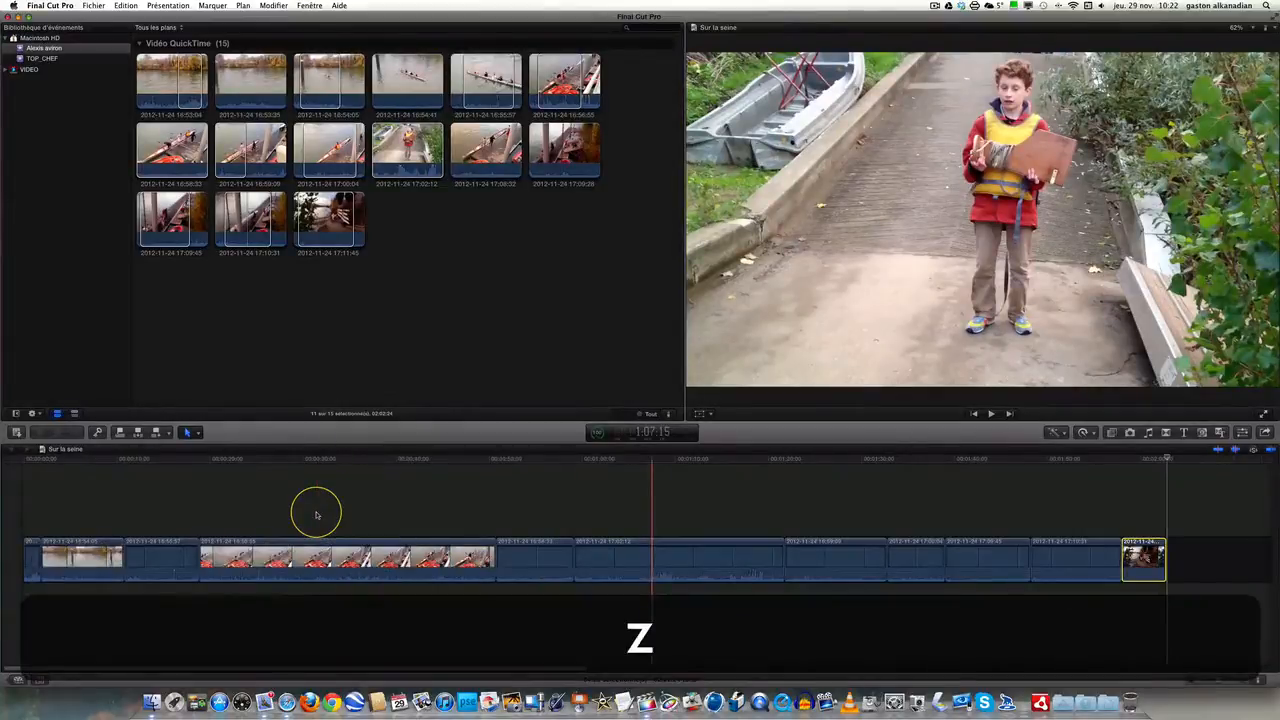
{"action": "left_click_drag", "start_coordinate": [316, 515], "coordinate": [16, 532]}
{"action": "key", "text": "space"}
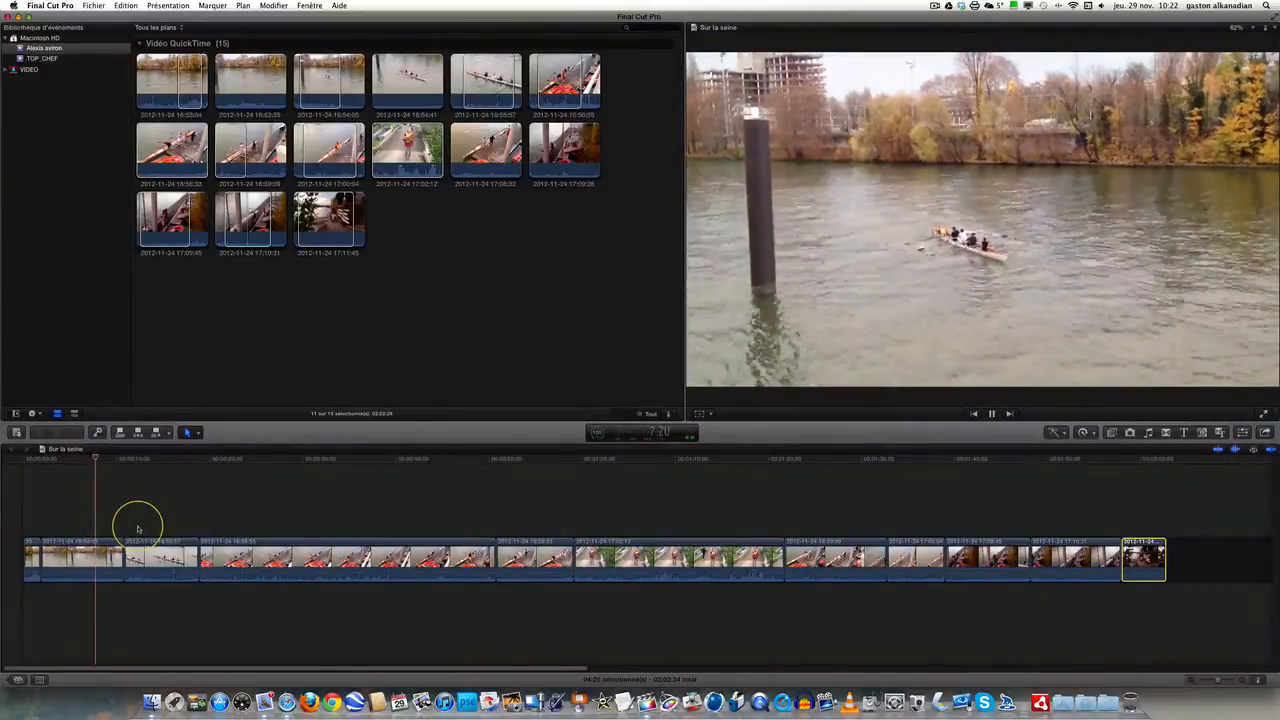
{"action": "key", "text": "space"}
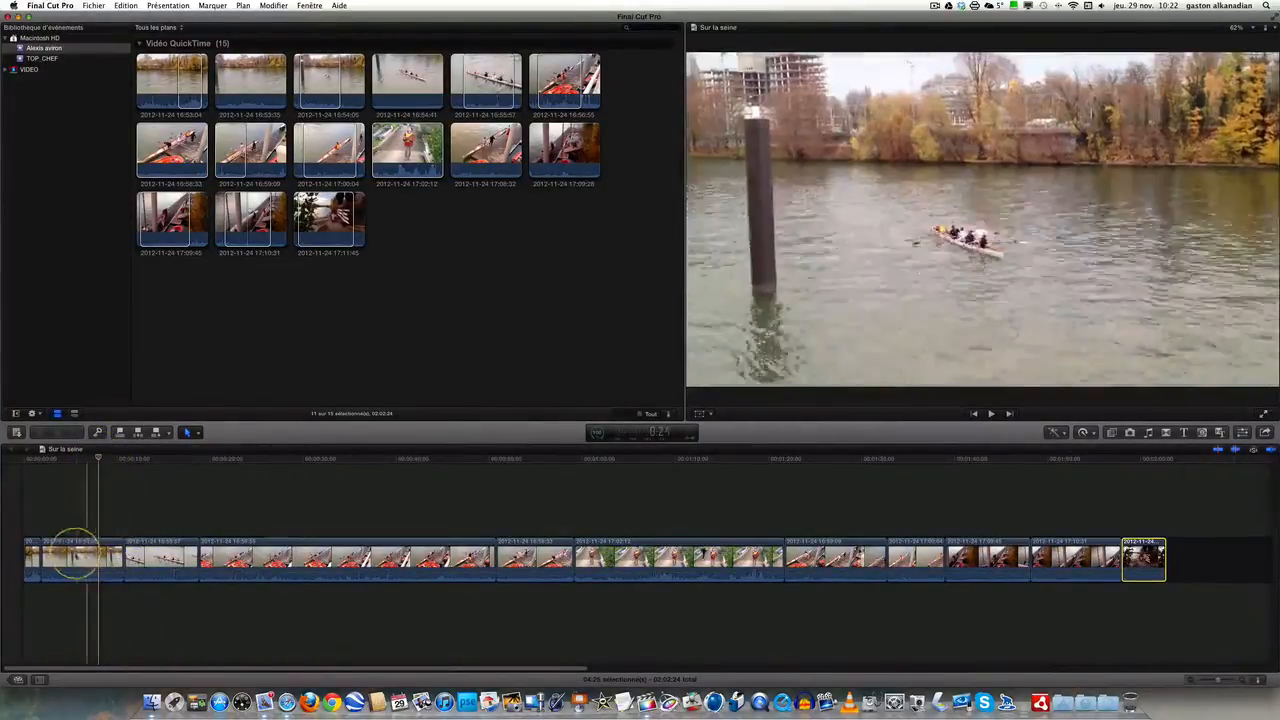
{"action": "key", "text": "l"}
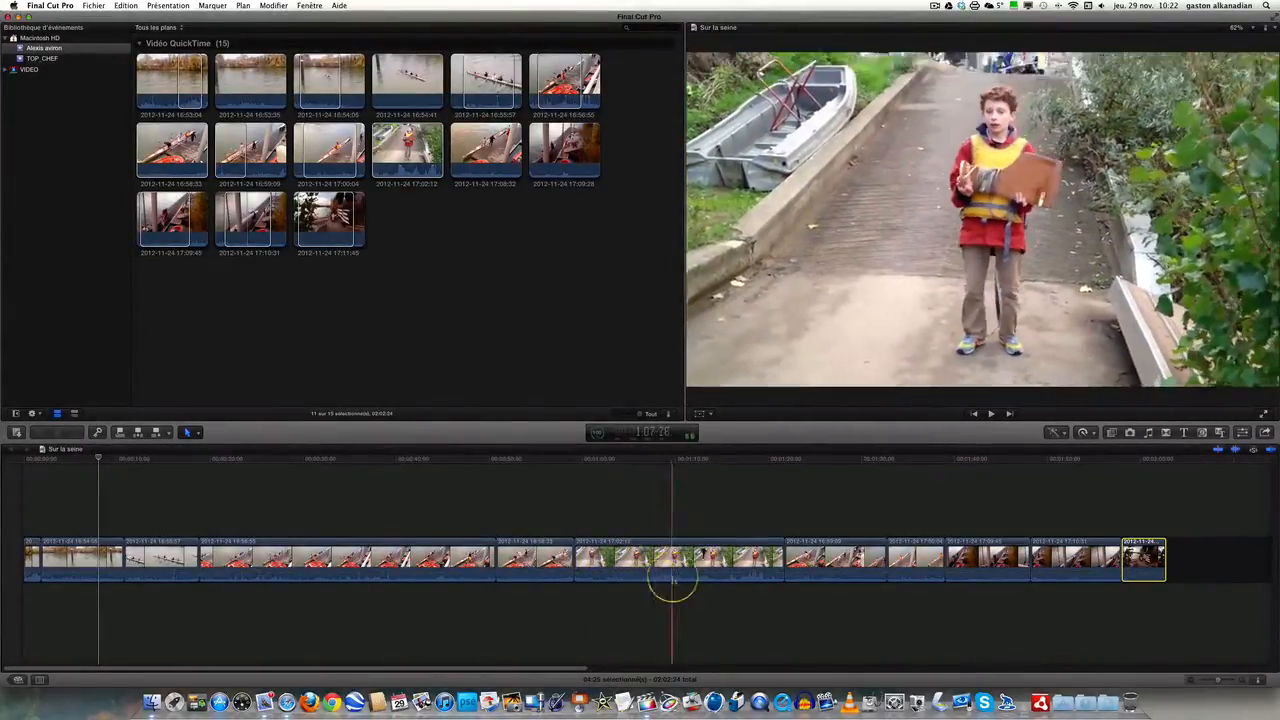
Step: Move clip 17:02:12 from mid-timeline to just before the closing clip, and from there to the end of the storyline
{"action": "left_click", "coordinate": [680, 548]}
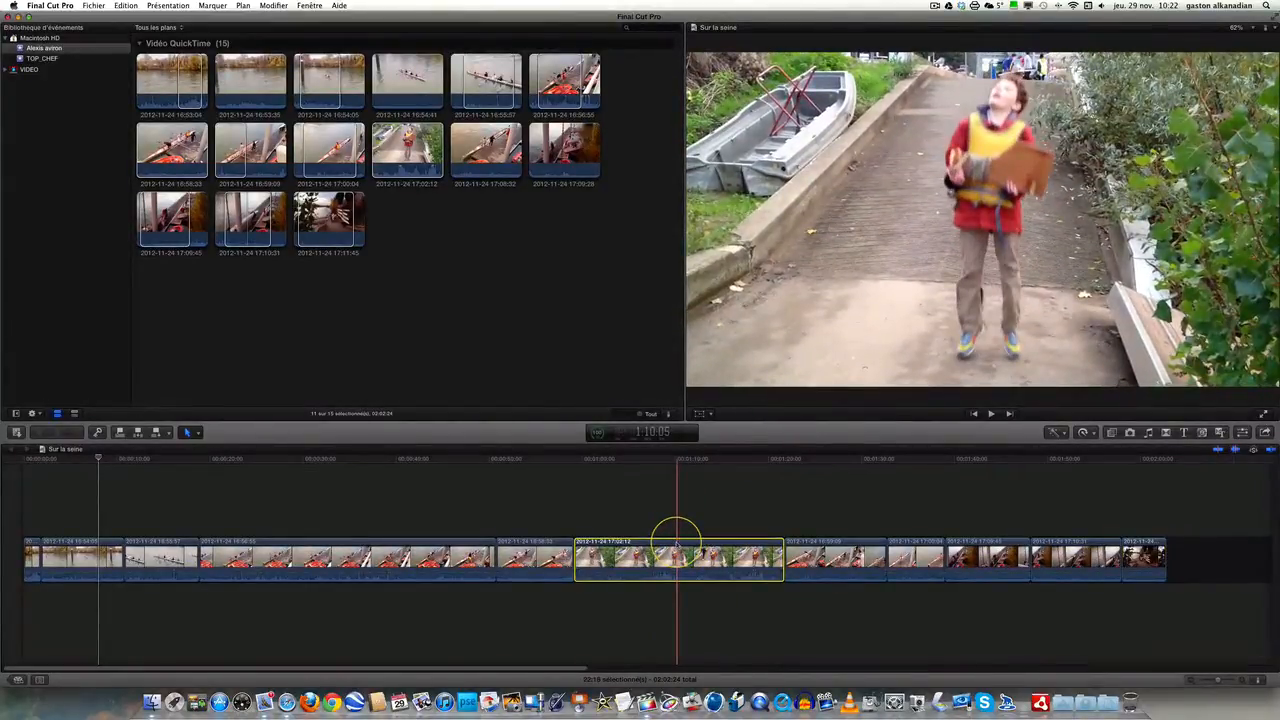
{"action": "left_click_drag", "start_coordinate": [677, 545], "coordinate": [920, 562]}
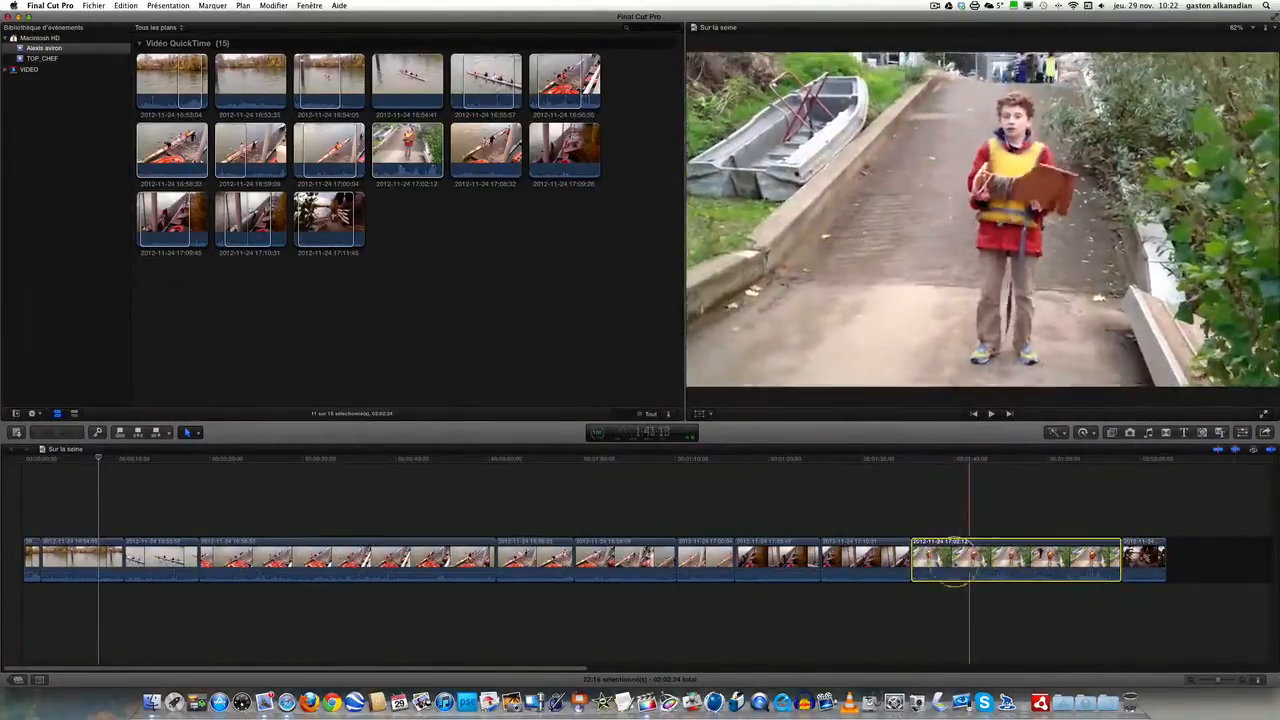
{"action": "left_click", "coordinate": [968, 541]}
{"action": "left_click_drag", "start_coordinate": [968, 541], "coordinate": [998, 515]}
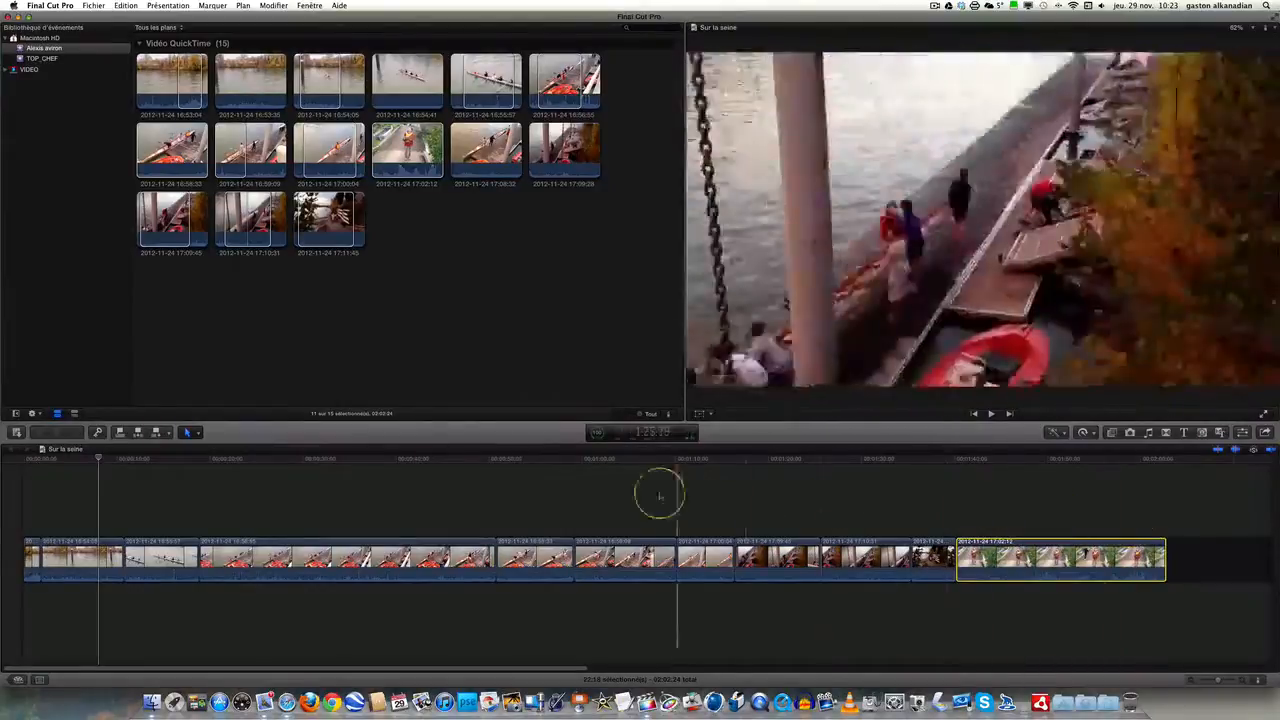